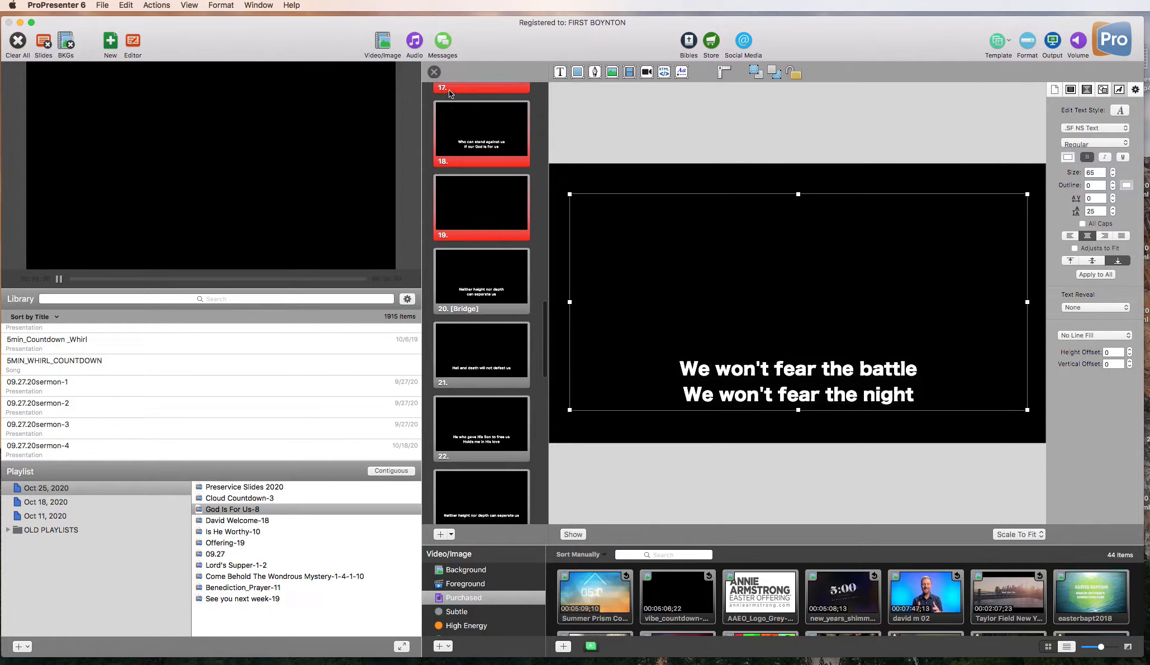
Step: Leave the editor and copy the welcome presentation numbered 17 from the Oct 18, 2020 playlist into the Oct 25, 2020 playlist
{"action": "left_click", "coordinate": [434, 72]}
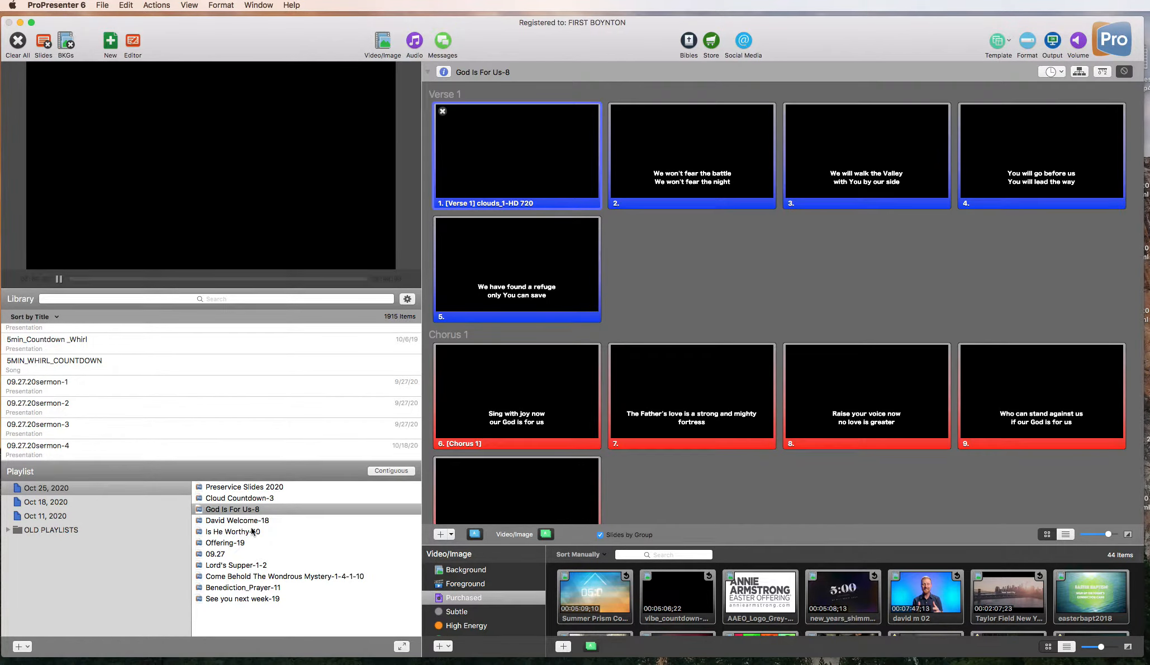
{"action": "left_click", "coordinate": [249, 521]}
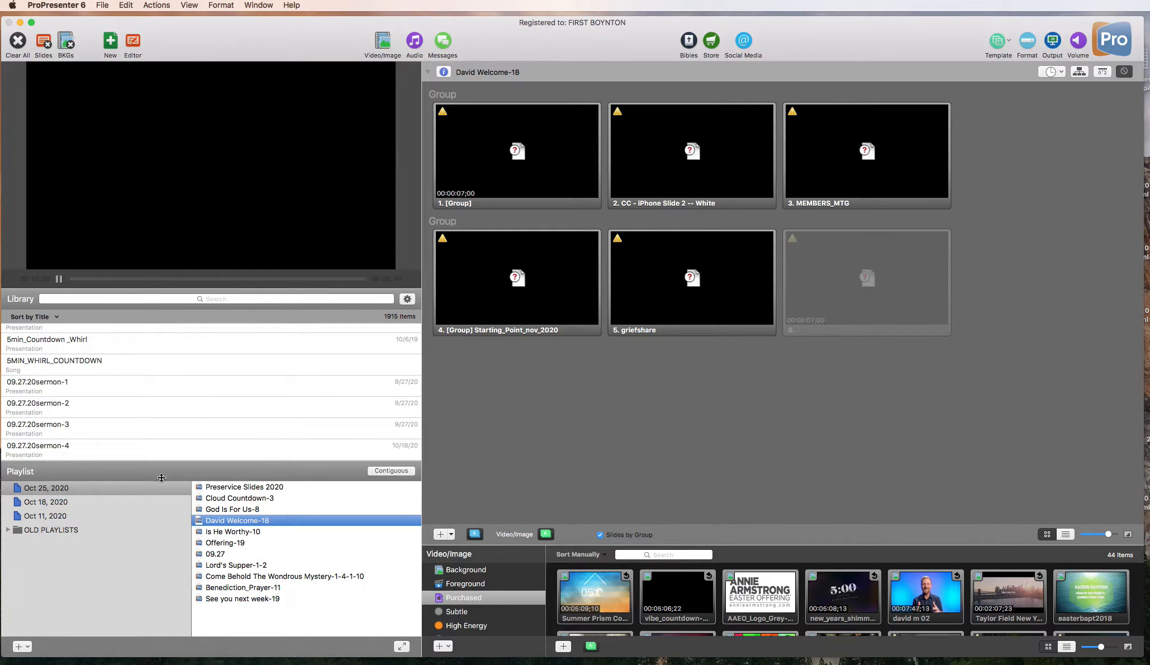
{"action": "left_click", "coordinate": [60, 502]}
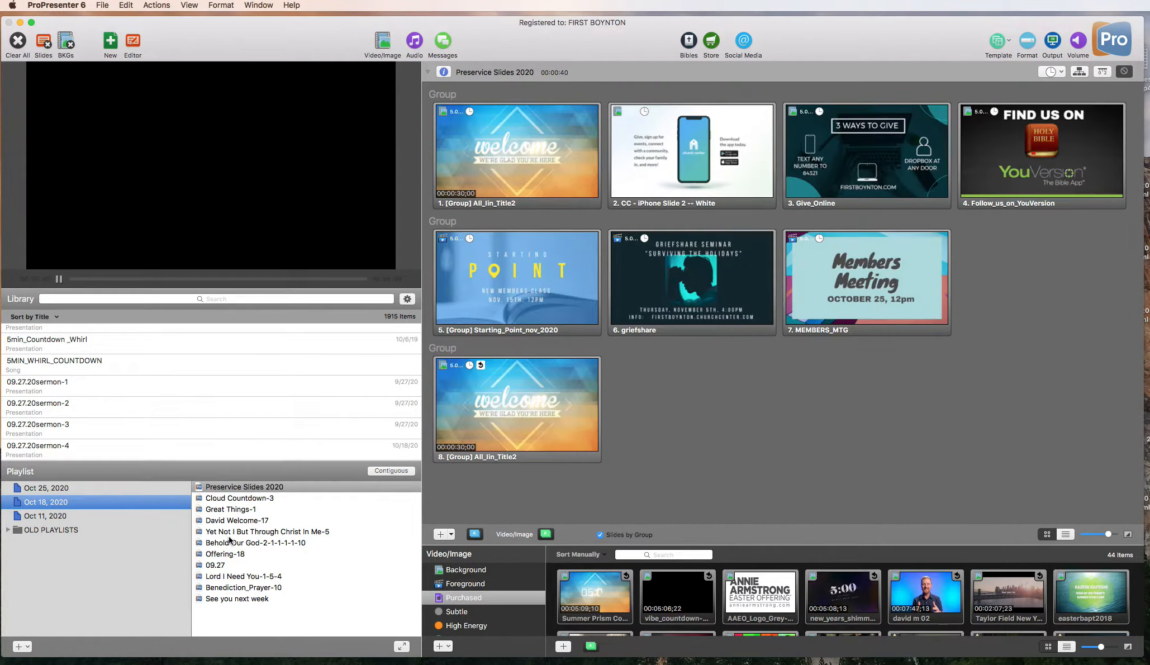
{"action": "left_click", "coordinate": [231, 521]}
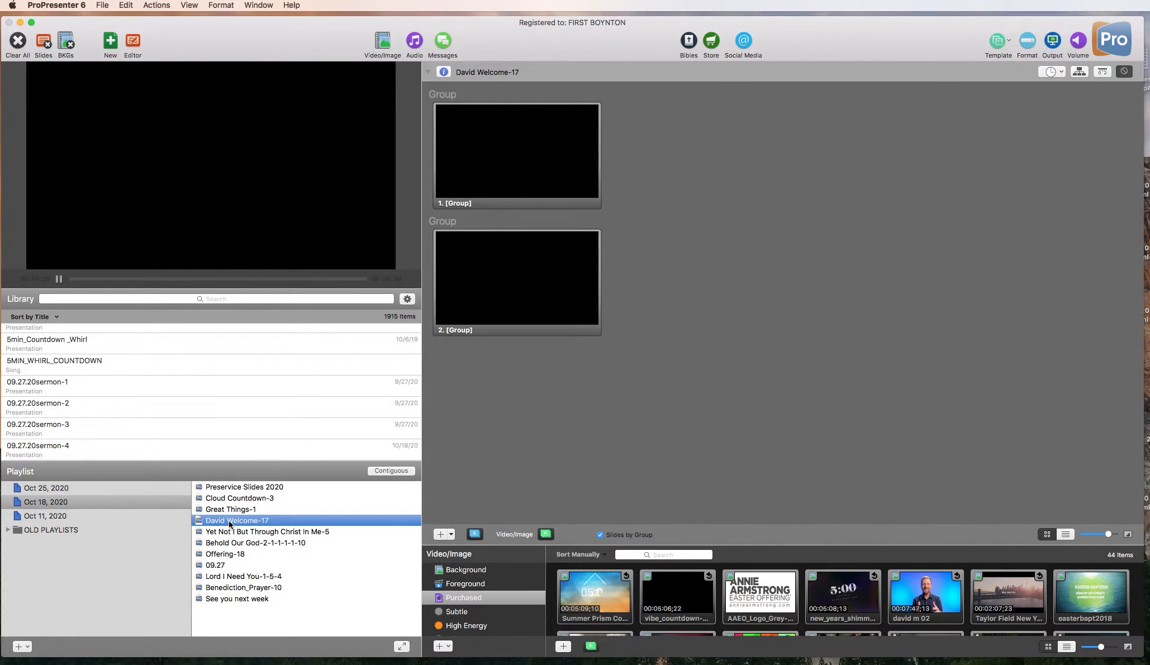
{"action": "left_click_drag", "start_coordinate": [230, 521], "coordinate": [173, 488]}
{"action": "left_click", "coordinate": [166, 489]}
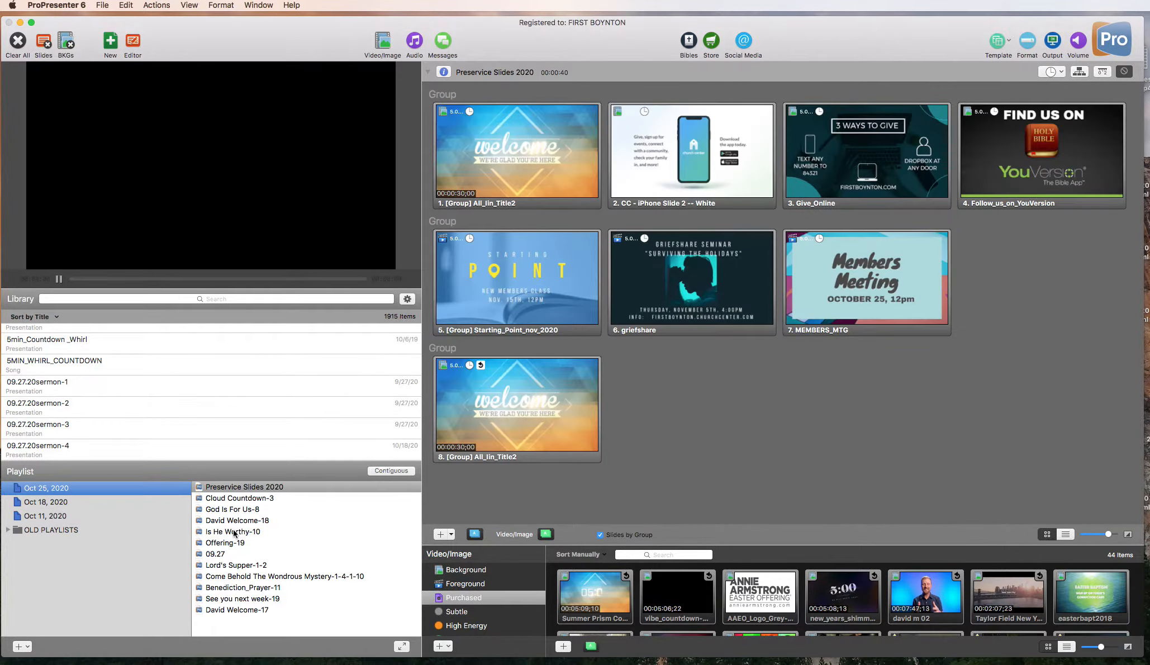
Step: Remove the welcome presentation numbered 18 from the Oct 25, 2020 playlist and move number 17 into its place above Is He Worthy-10
{"action": "left_click", "coordinate": [233, 520]}
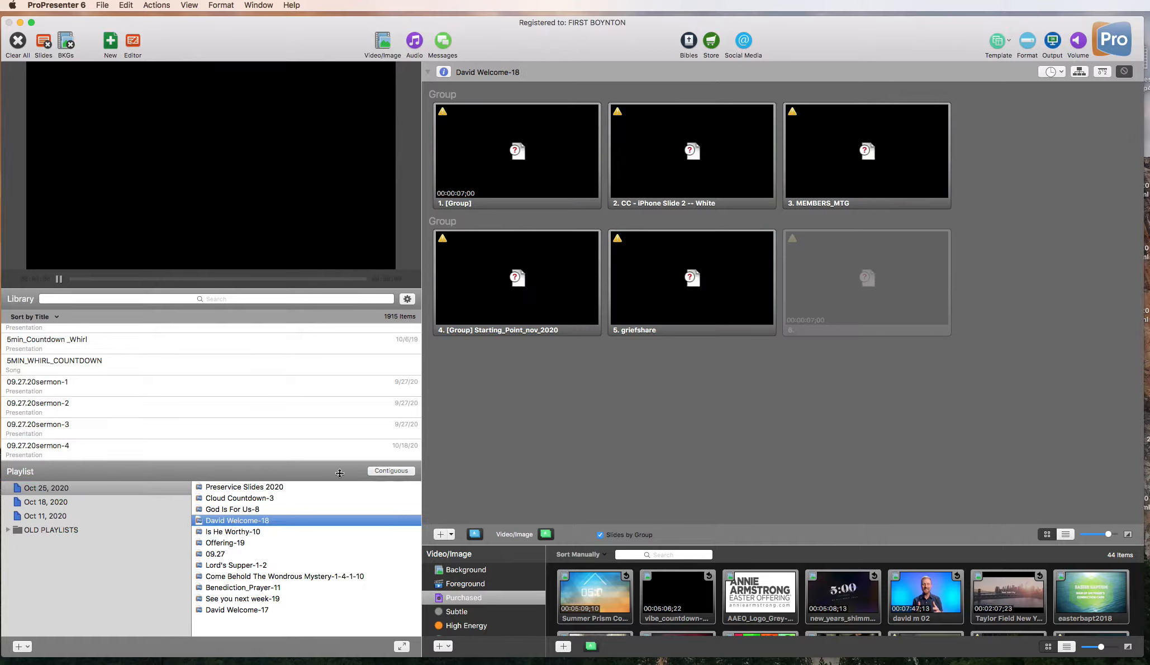
{"action": "right_click", "coordinate": [241, 521]}
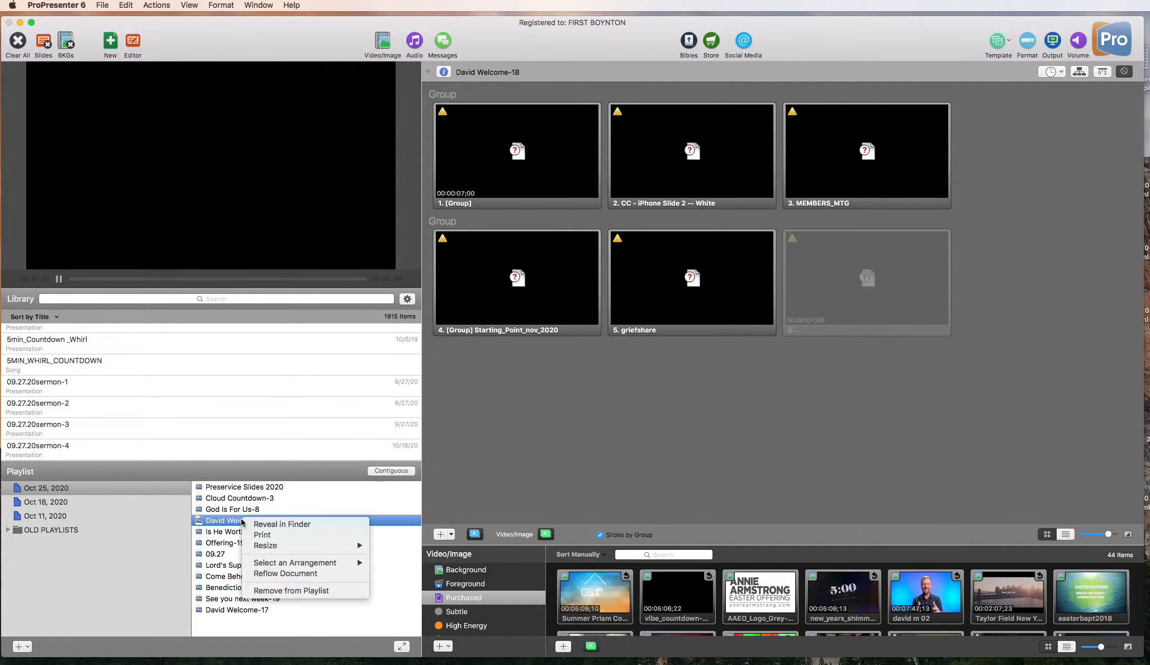
{"action": "left_click", "coordinate": [272, 590]}
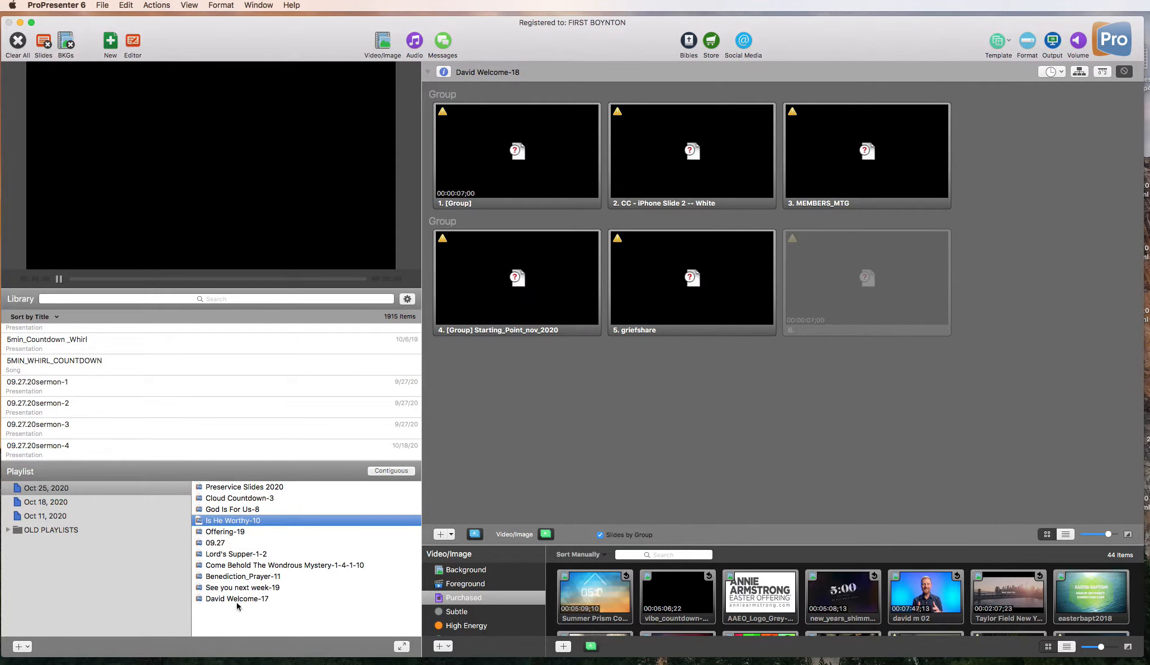
{"action": "left_click", "coordinate": [236, 600]}
{"action": "left_click_drag", "start_coordinate": [234, 601], "coordinate": [236, 522]}
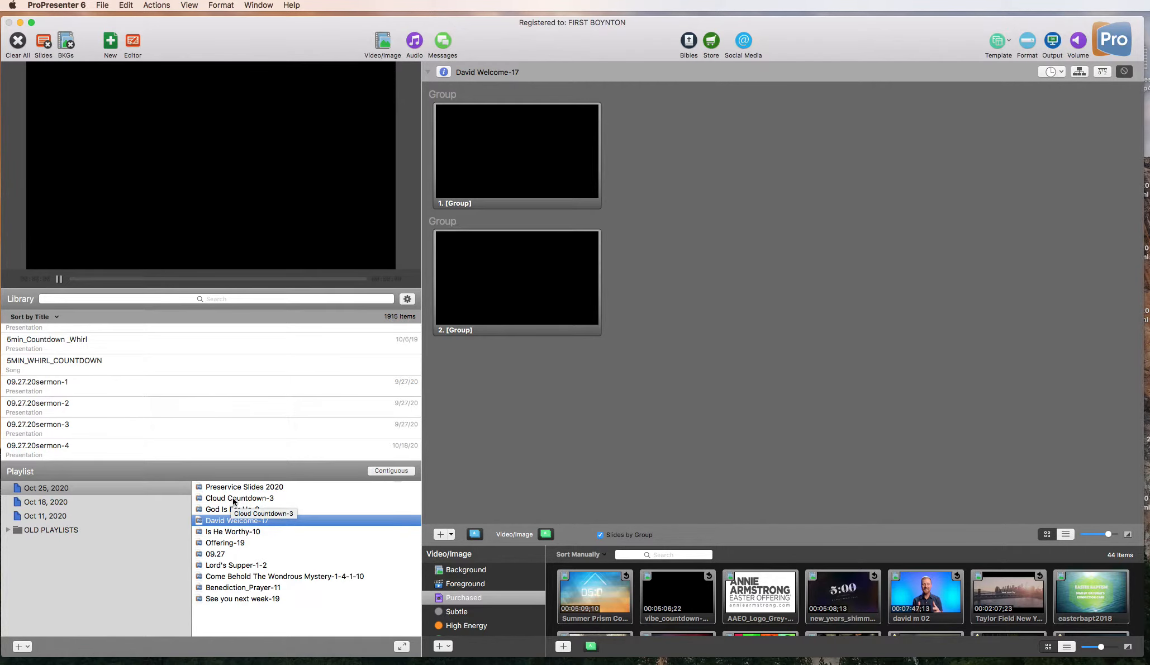
Step: In Is He Worthy-10, replace the missing 81585_Gridley_Two media cue on the first slide with a clear action cue
{"action": "left_click", "coordinate": [248, 530]}
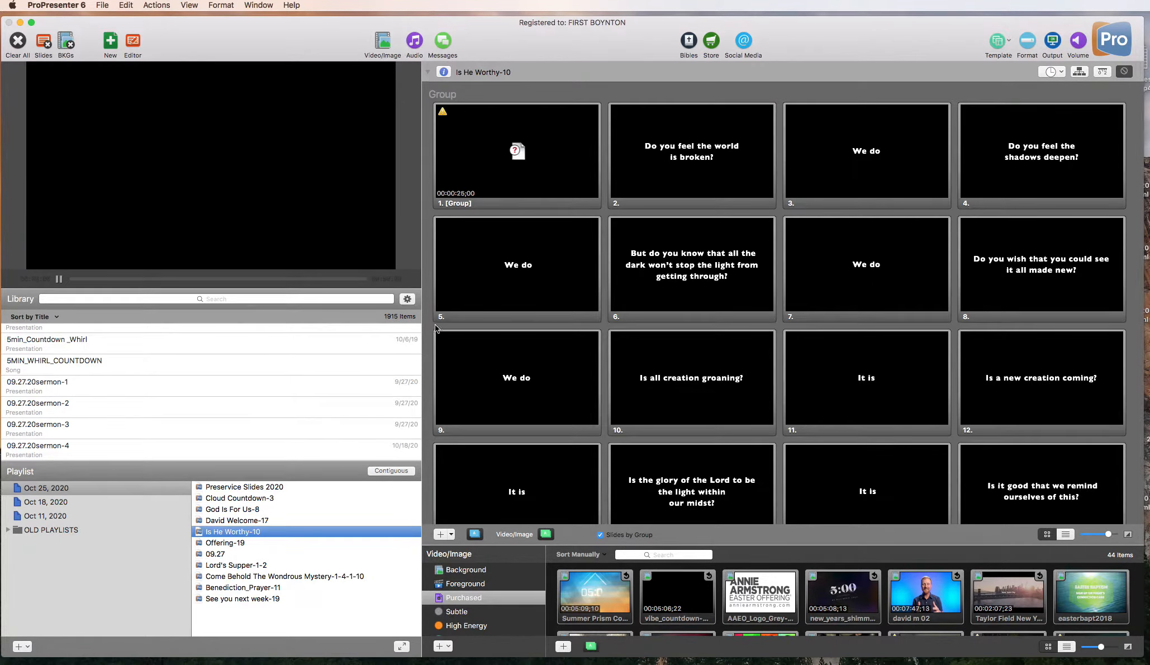
{"action": "left_click", "coordinate": [489, 166]}
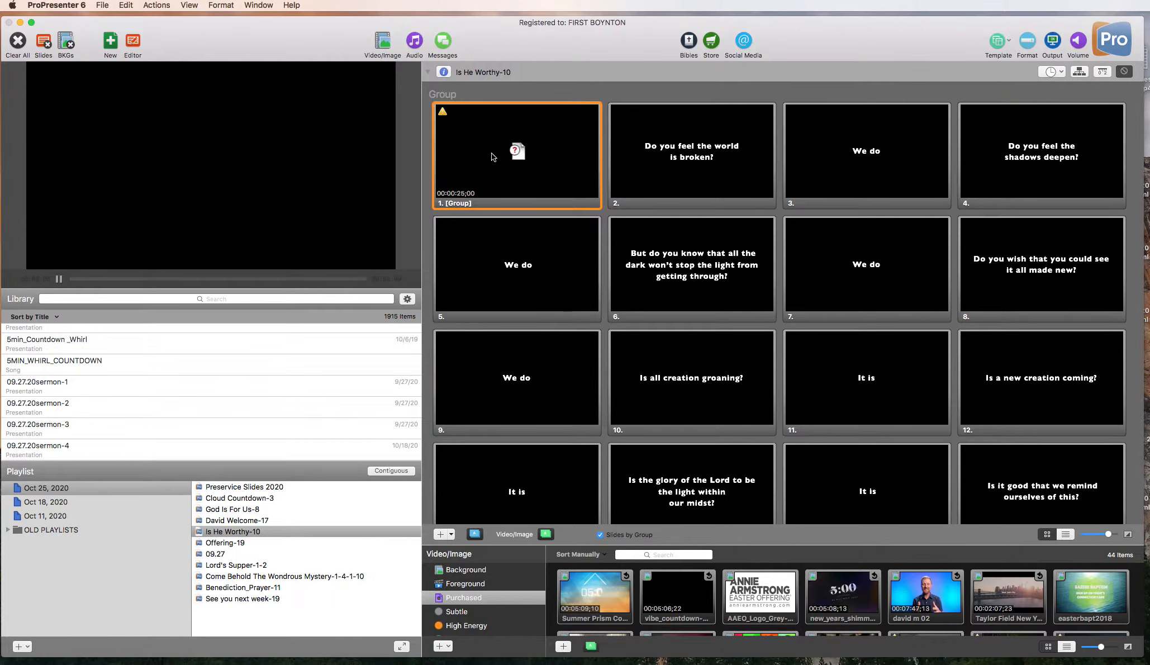
{"action": "right_click", "coordinate": [495, 158]}
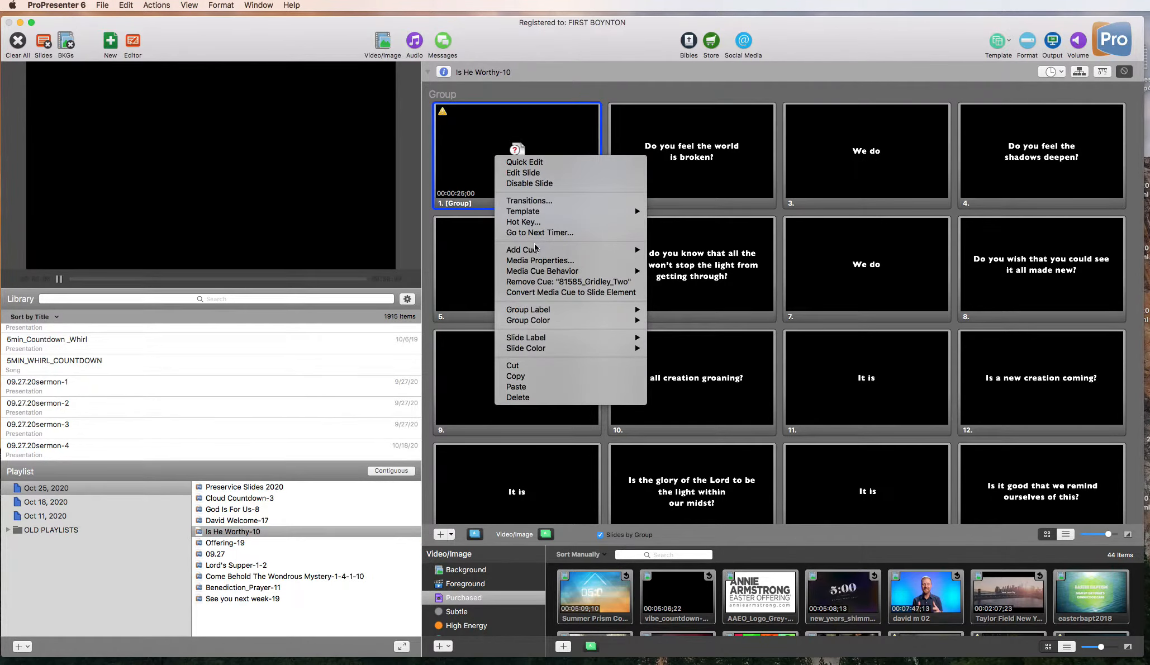
{"action": "left_click", "coordinate": [567, 282]}
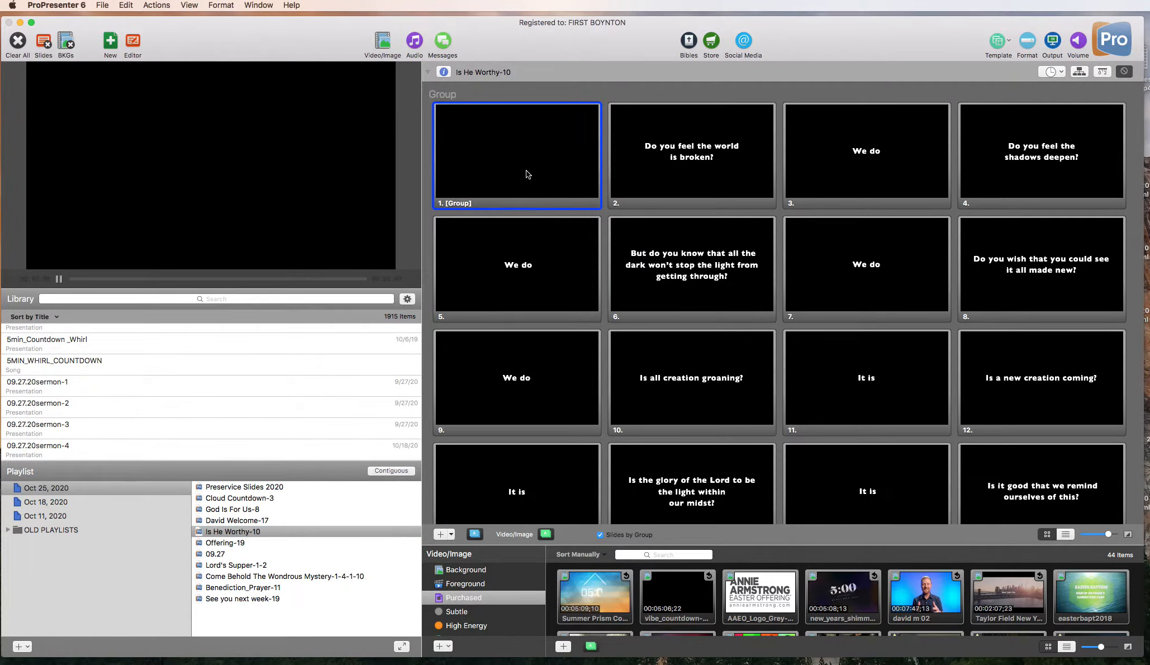
{"action": "right_click", "coordinate": [511, 153]}
{"action": "mouse_move", "coordinate": [541, 249]}
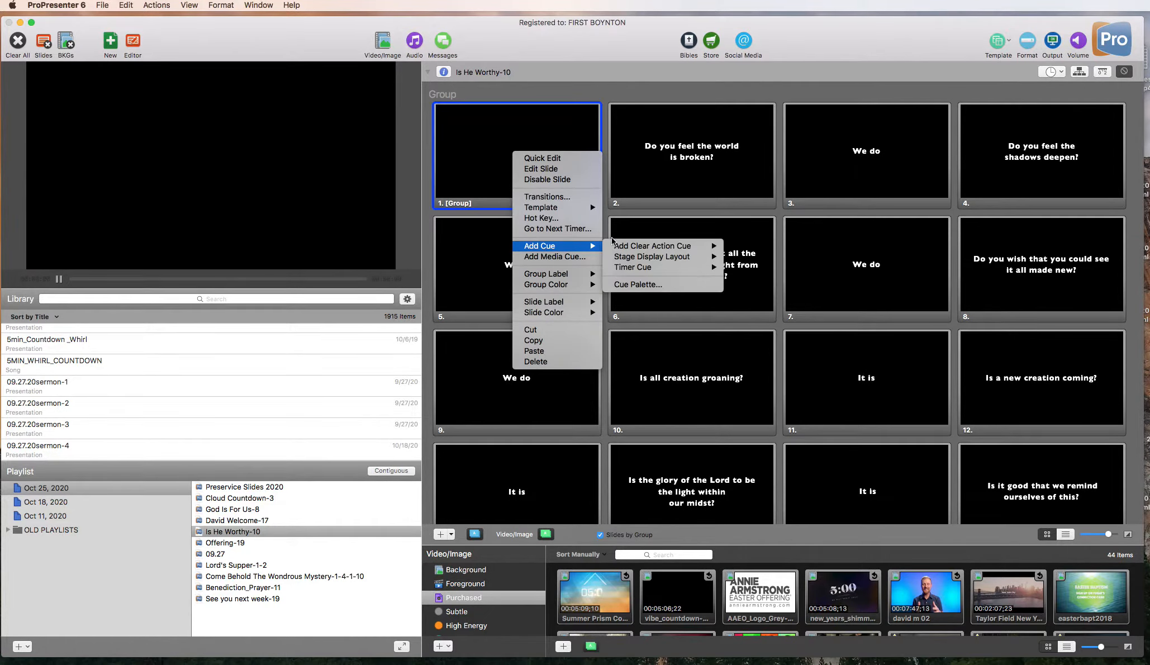
{"action": "mouse_move", "coordinate": [679, 246]}
{"action": "left_click", "coordinate": [757, 251]}
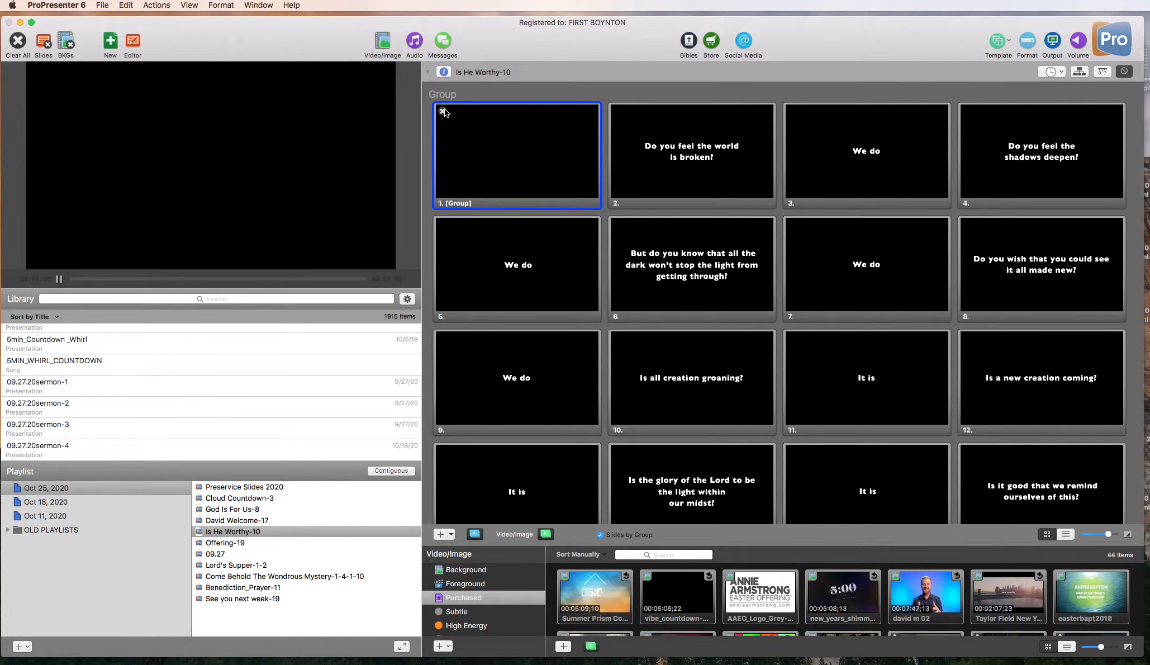
Step: Open Is He Worthy-10 in the editor and apply Template 1 from the New Font group to the second slide
{"action": "left_click", "coordinate": [133, 44]}
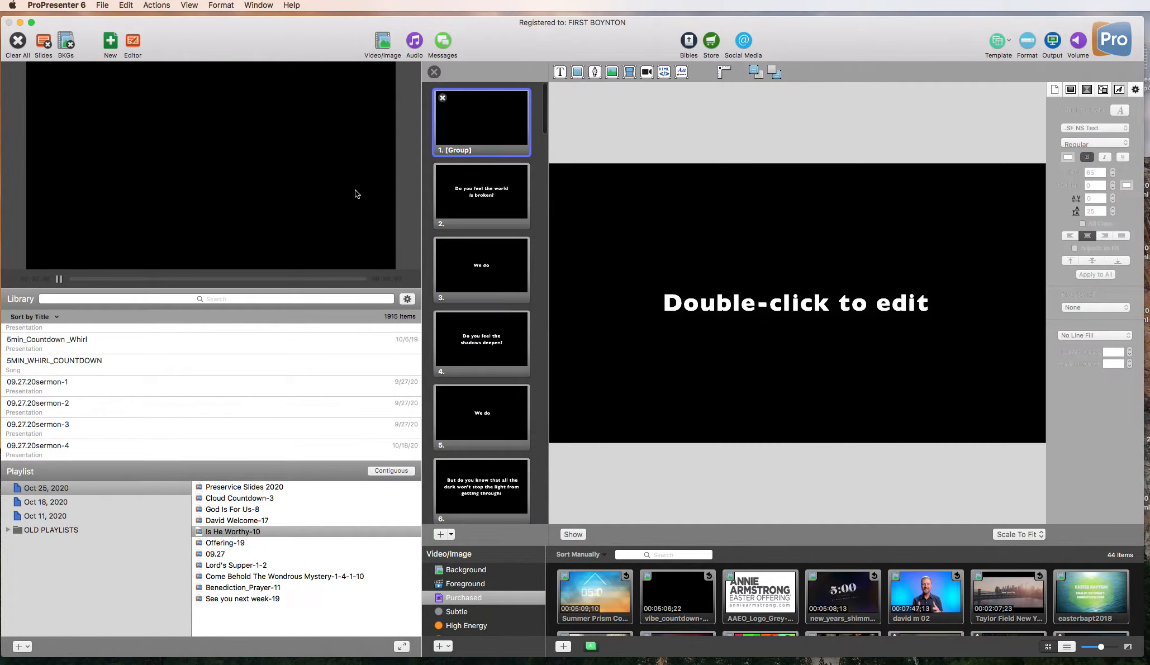
{"action": "left_click", "coordinate": [476, 198]}
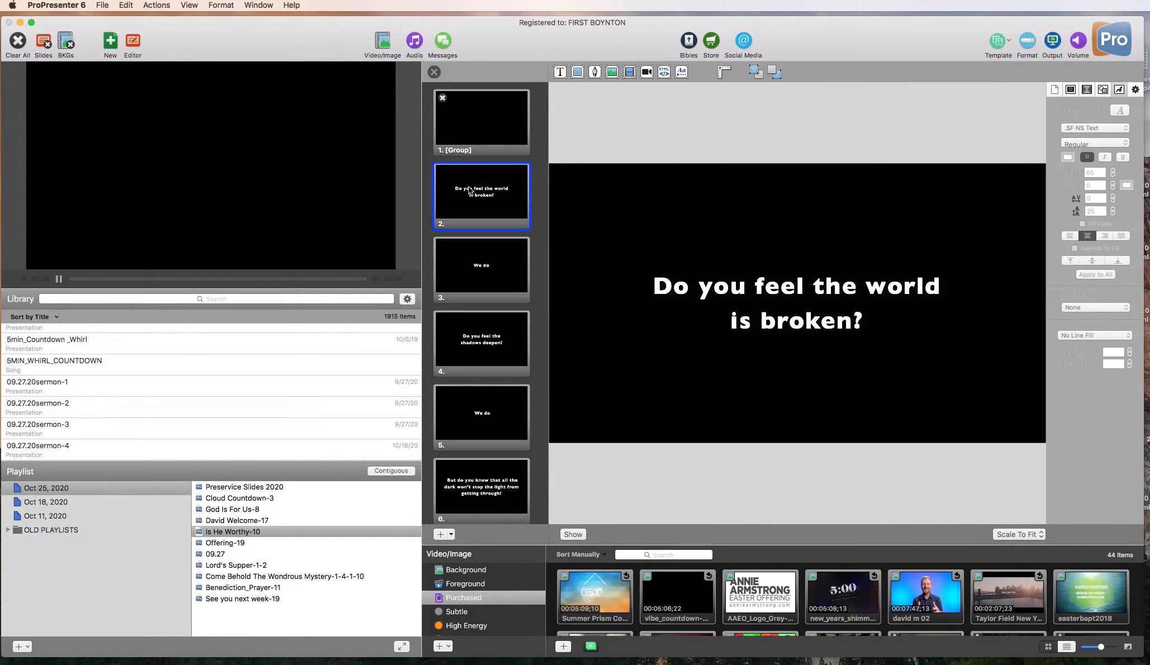
{"action": "right_click", "coordinate": [470, 186]}
{"action": "mouse_move", "coordinate": [515, 224]}
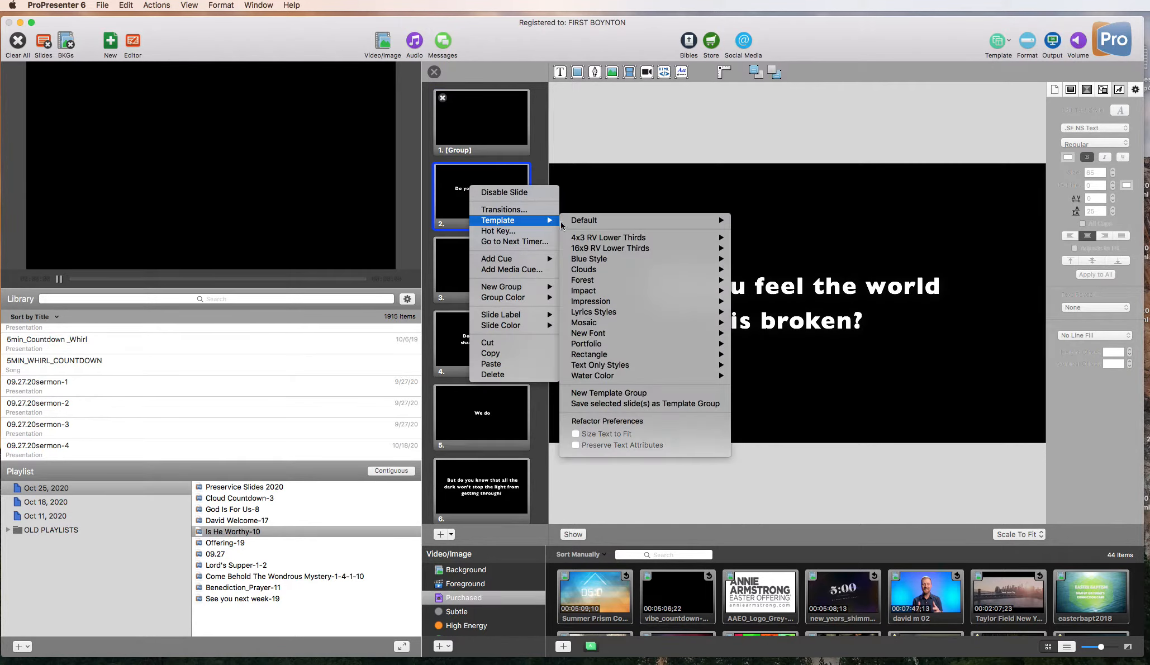
{"action": "mouse_move", "coordinate": [692, 335]}
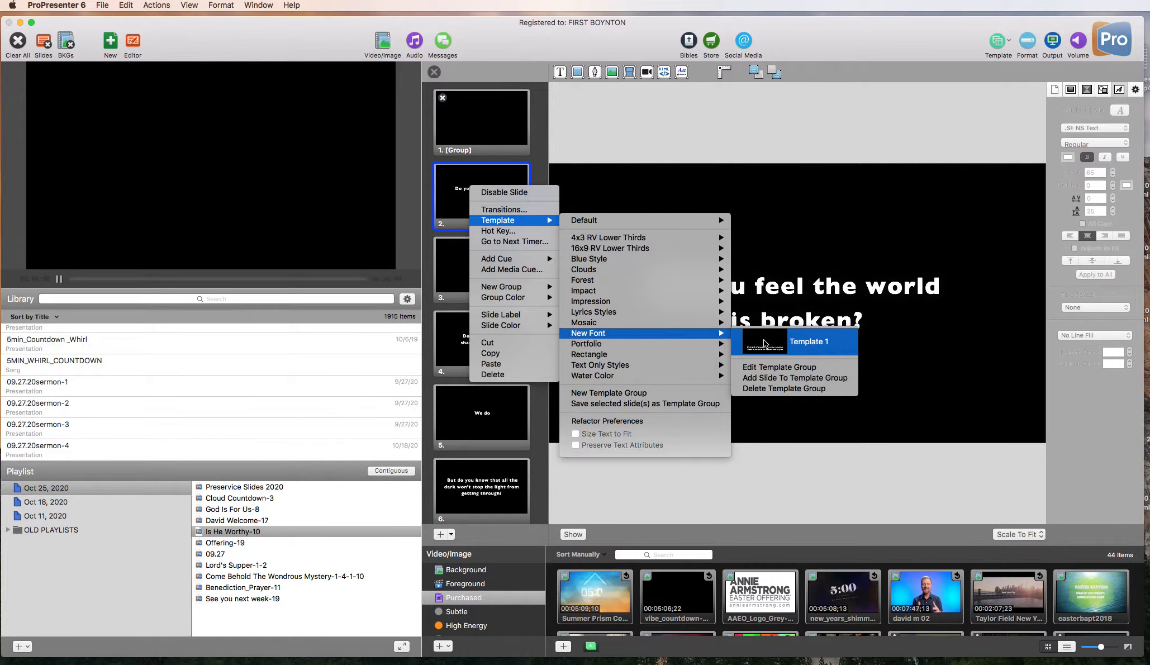
{"action": "left_click", "coordinate": [763, 343]}
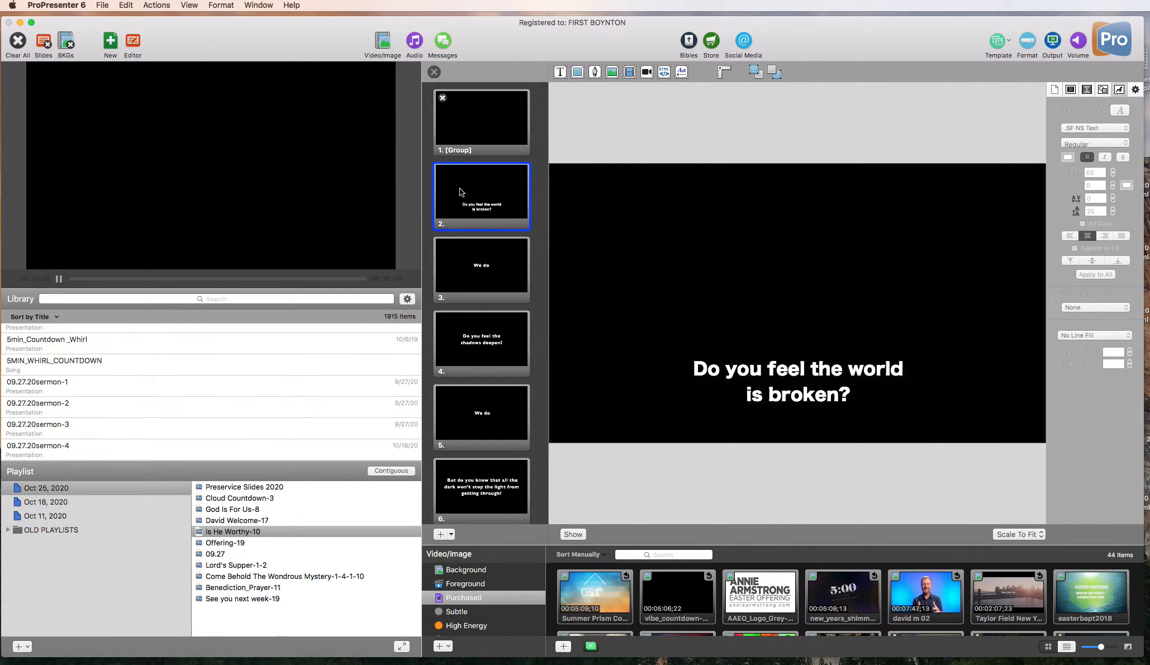
Step: Apply the text formatting of the "Do you feel the world is broken?" slide to all slides and close the editor
{"action": "left_click", "coordinate": [828, 380]}
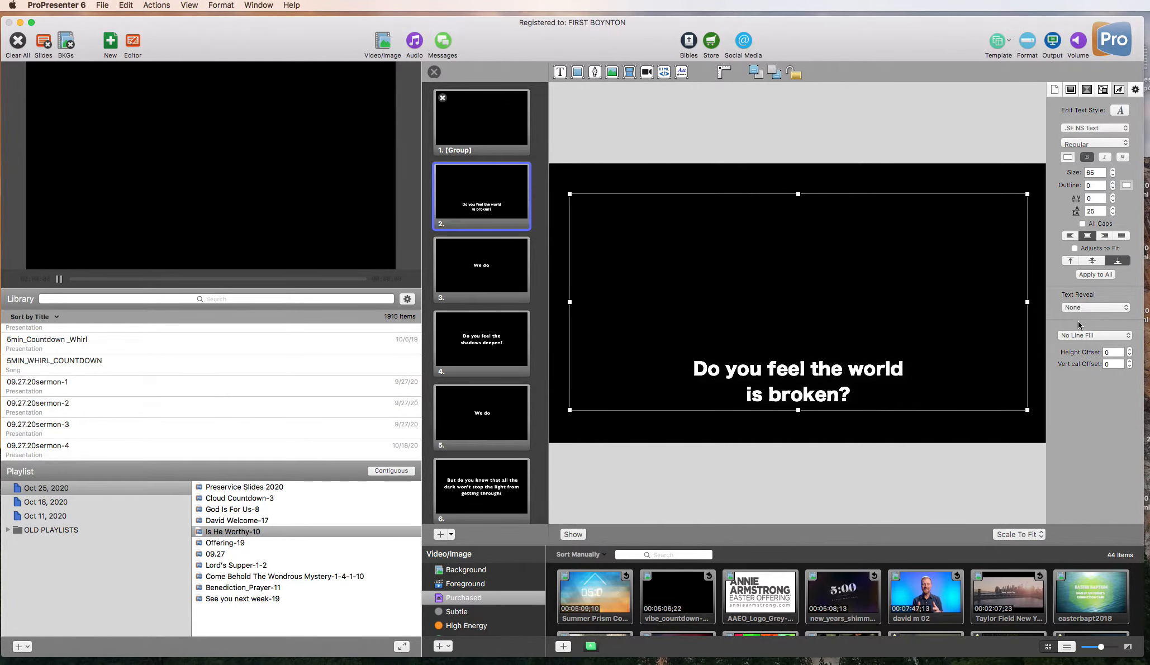
{"action": "left_click", "coordinate": [1095, 275]}
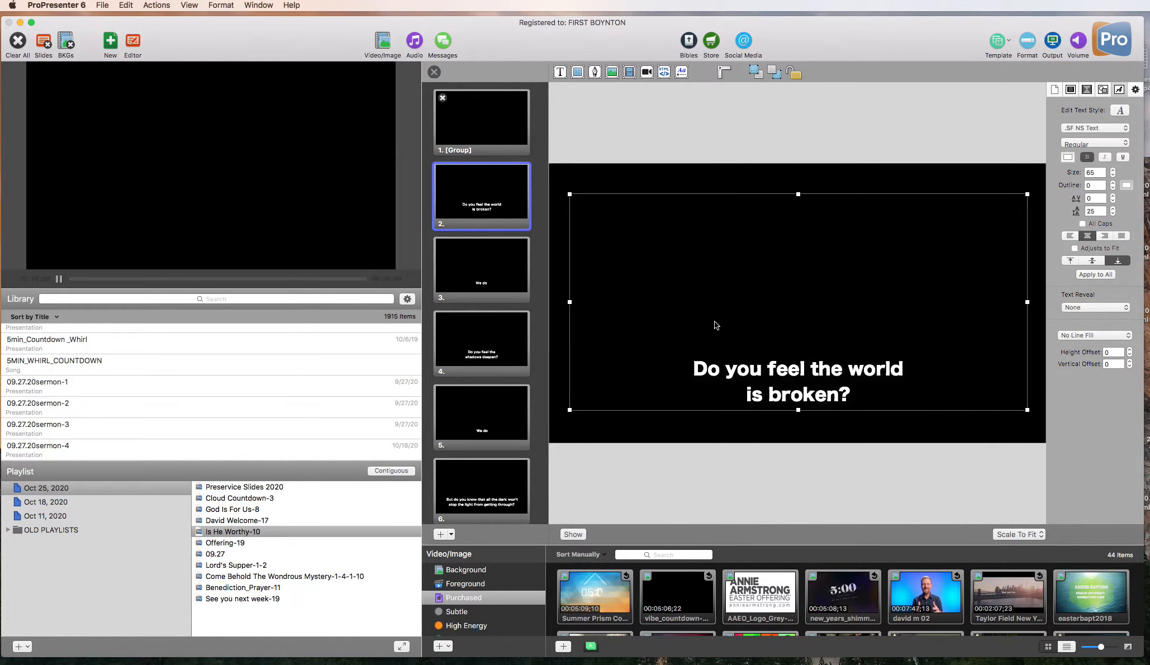
{"action": "left_click", "coordinate": [433, 72]}
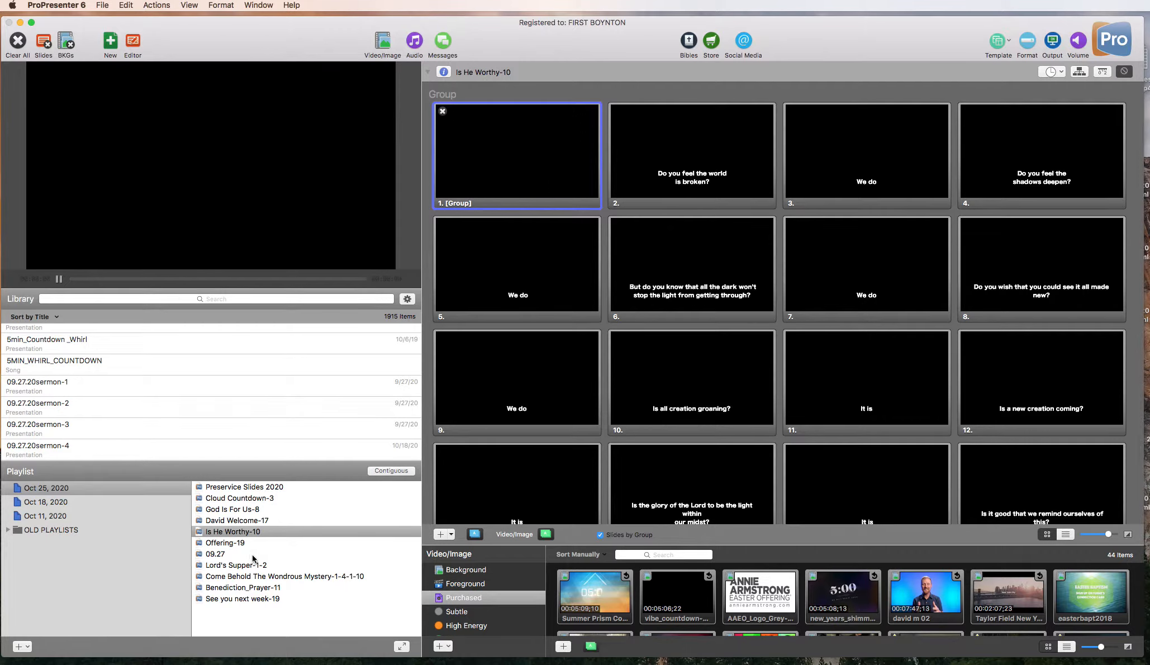
Step: In Offering-19, replace the missing Bible Study Loop media cue on the first slide with a clear action cue
{"action": "left_click", "coordinate": [241, 542]}
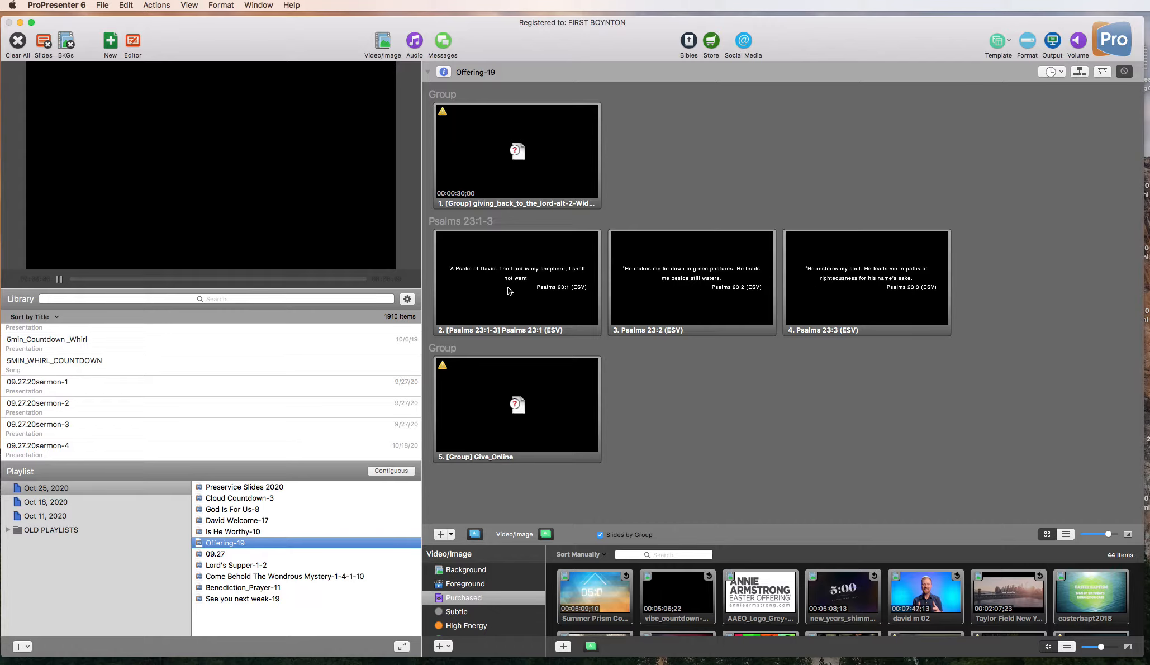
{"action": "left_click", "coordinate": [502, 155]}
{"action": "right_click", "coordinate": [502, 155]}
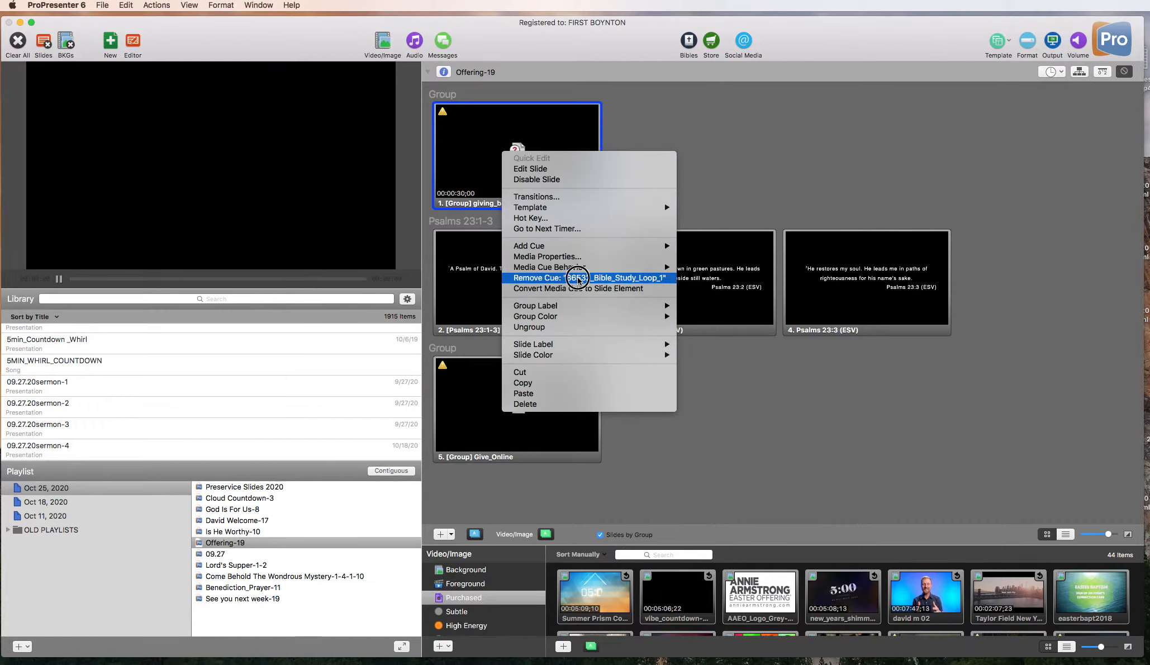
{"action": "left_click", "coordinate": [578, 279]}
{"action": "right_click", "coordinate": [514, 161]}
{"action": "mouse_move", "coordinate": [560, 251]}
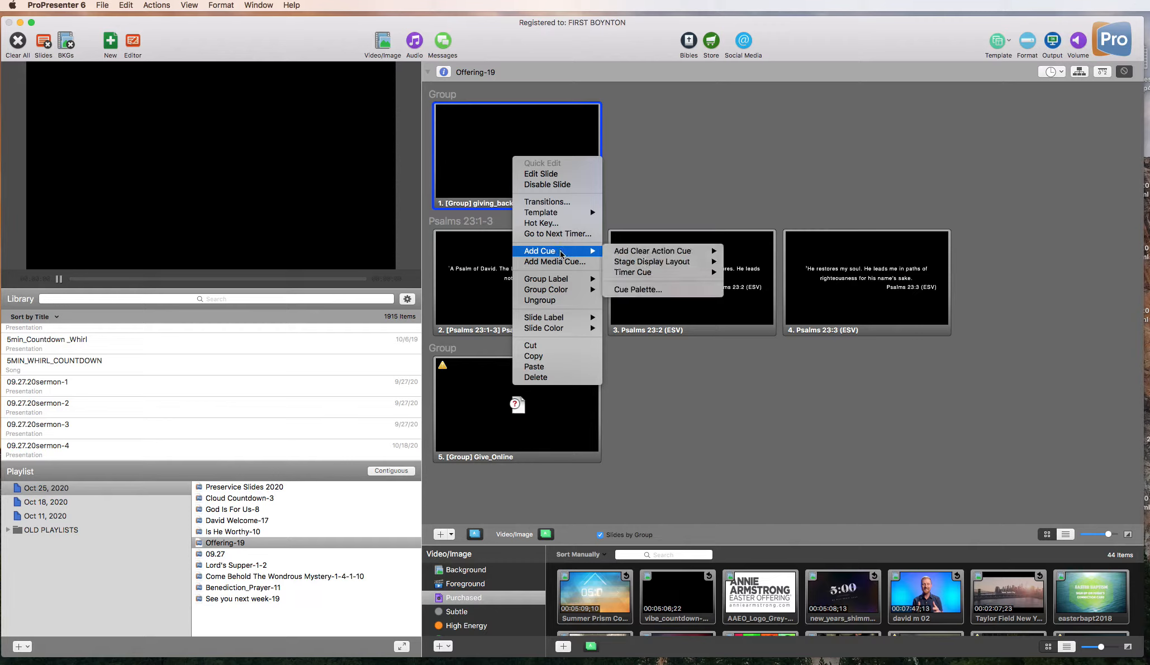
{"action": "mouse_move", "coordinate": [696, 255]}
{"action": "left_click", "coordinate": [741, 256]}
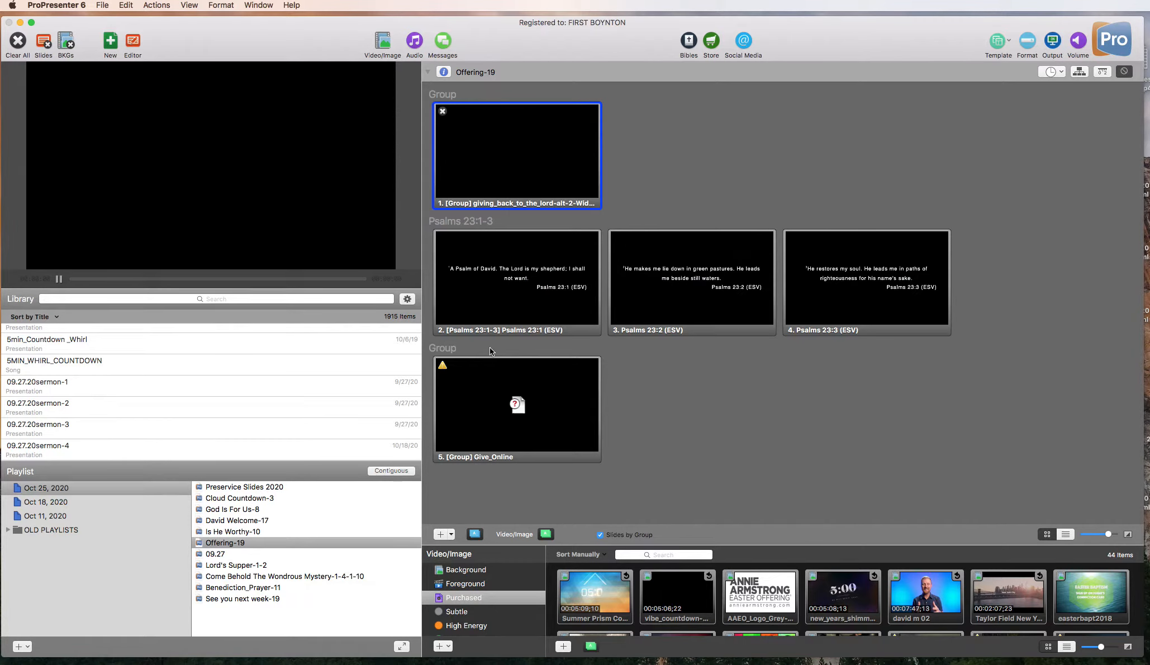
Step: Remove the missing Give_Online media cue from the last slide of Offering-19
{"action": "right_click", "coordinate": [502, 396]}
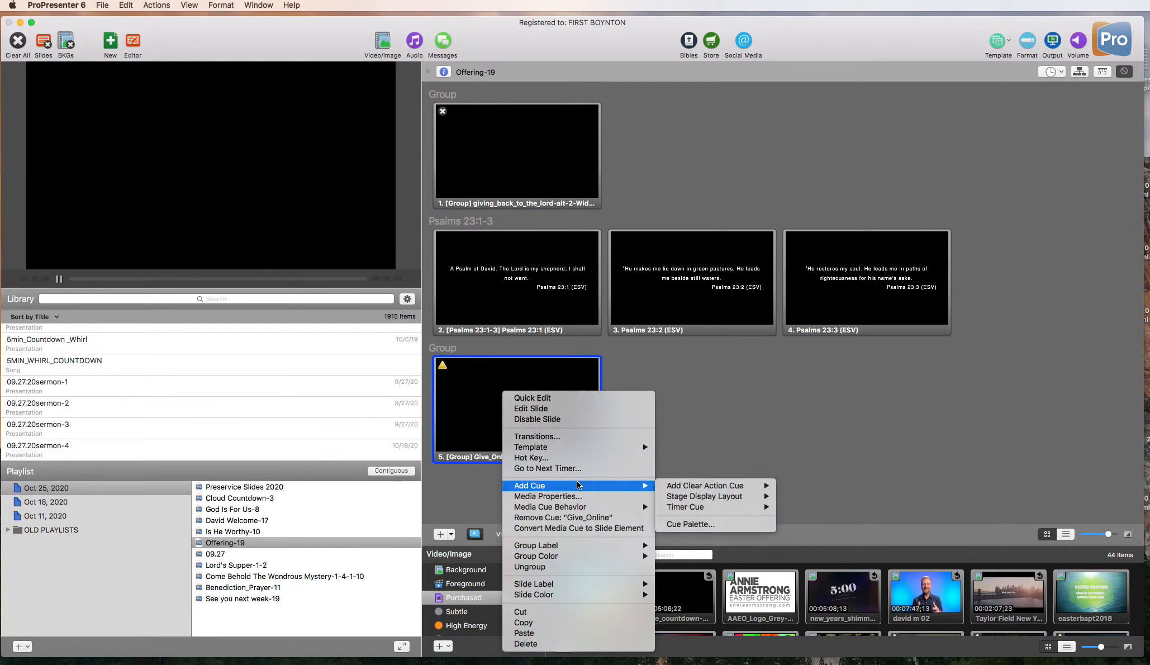
{"action": "left_click", "coordinate": [592, 514]}
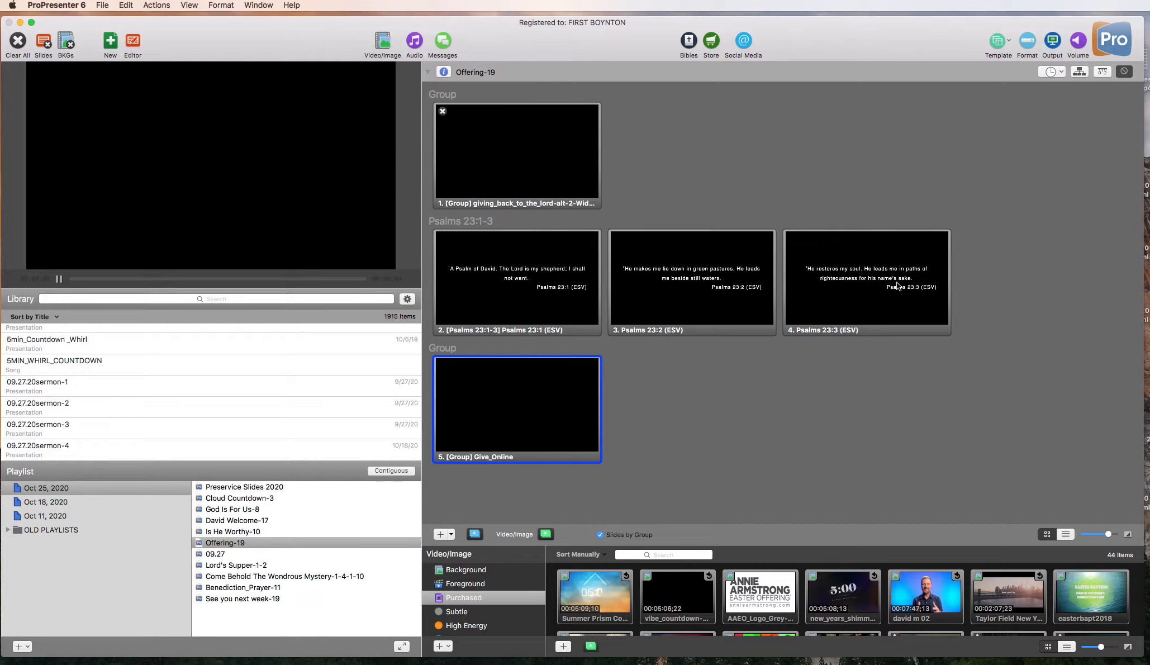
Step: Apply Template 1 from the New Font group to the Psalms 23:1 slide
{"action": "right_click", "coordinate": [525, 280]}
{"action": "mouse_move", "coordinate": [565, 335]}
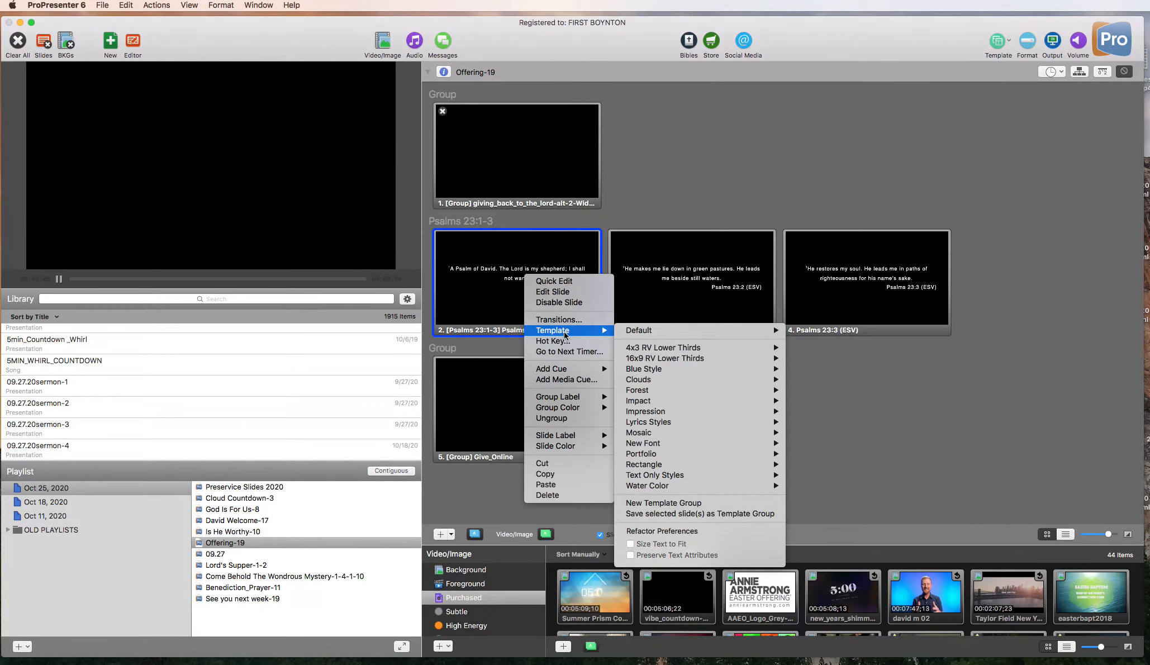
{"action": "mouse_move", "coordinate": [698, 440]}
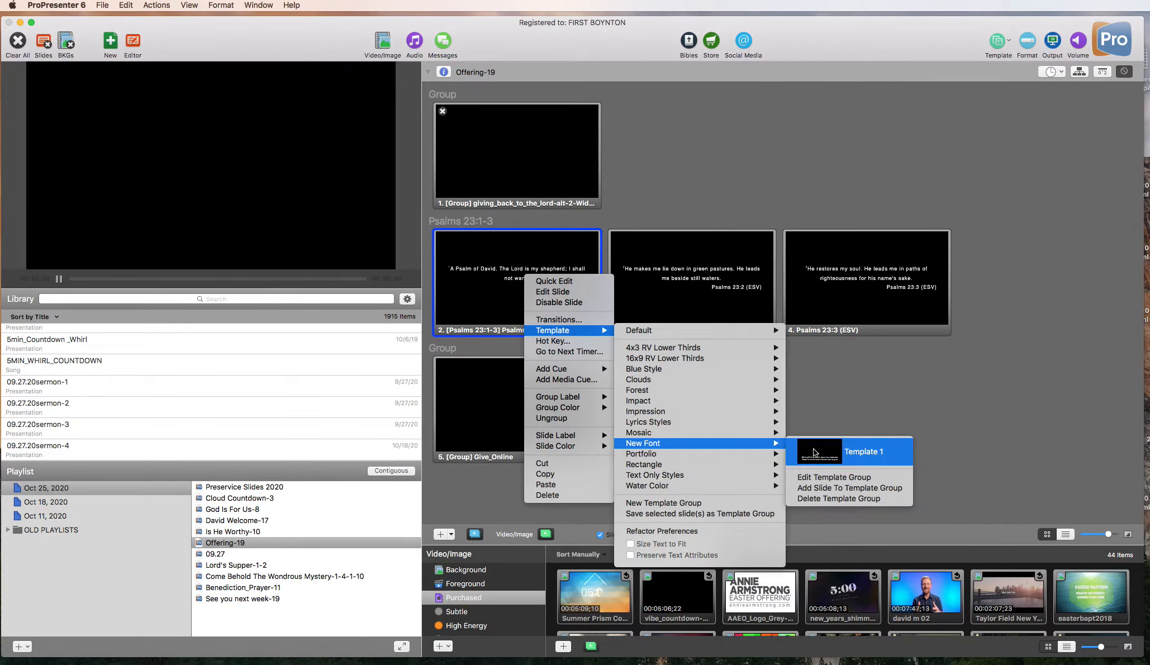
{"action": "left_click", "coordinate": [814, 452]}
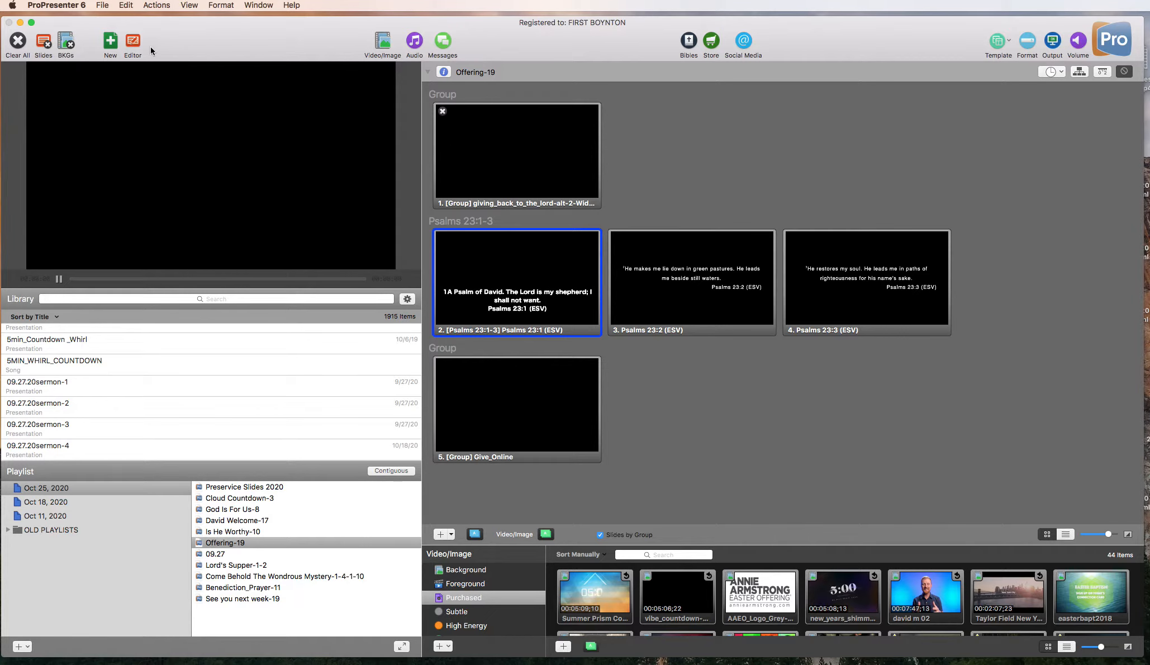
Step: Open Offering-19 in the editor and apply the Psalms 23:1 slide's text formatting to all slides
{"action": "left_click", "coordinate": [133, 42]}
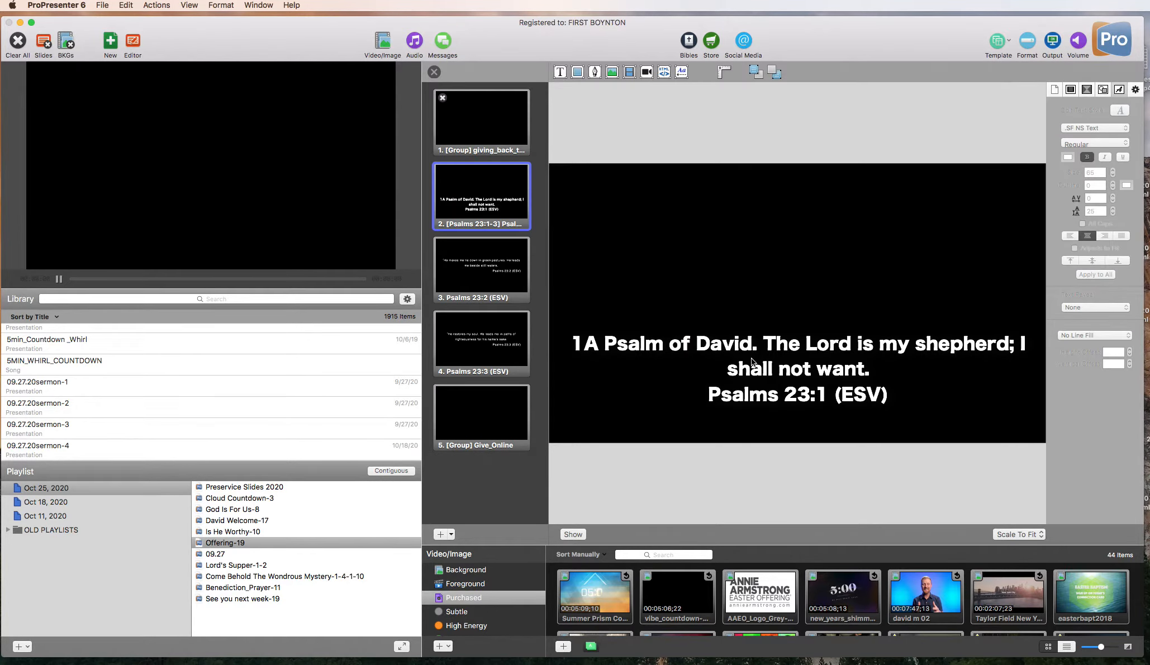
{"action": "left_click", "coordinate": [773, 371]}
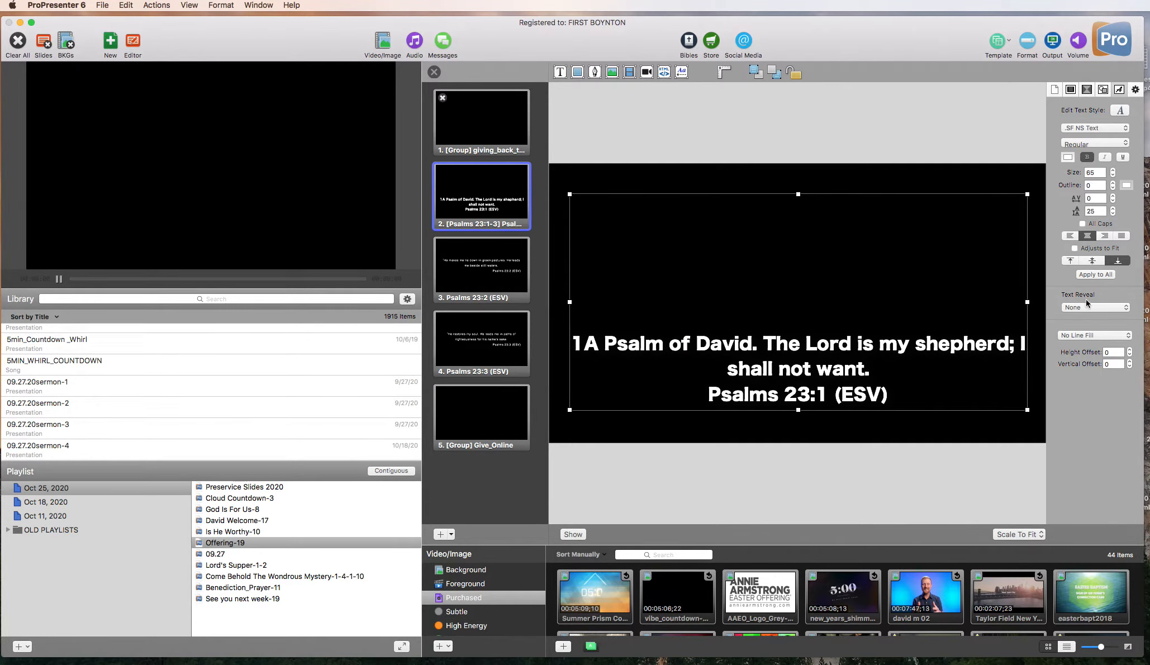
{"action": "left_click", "coordinate": [1096, 274]}
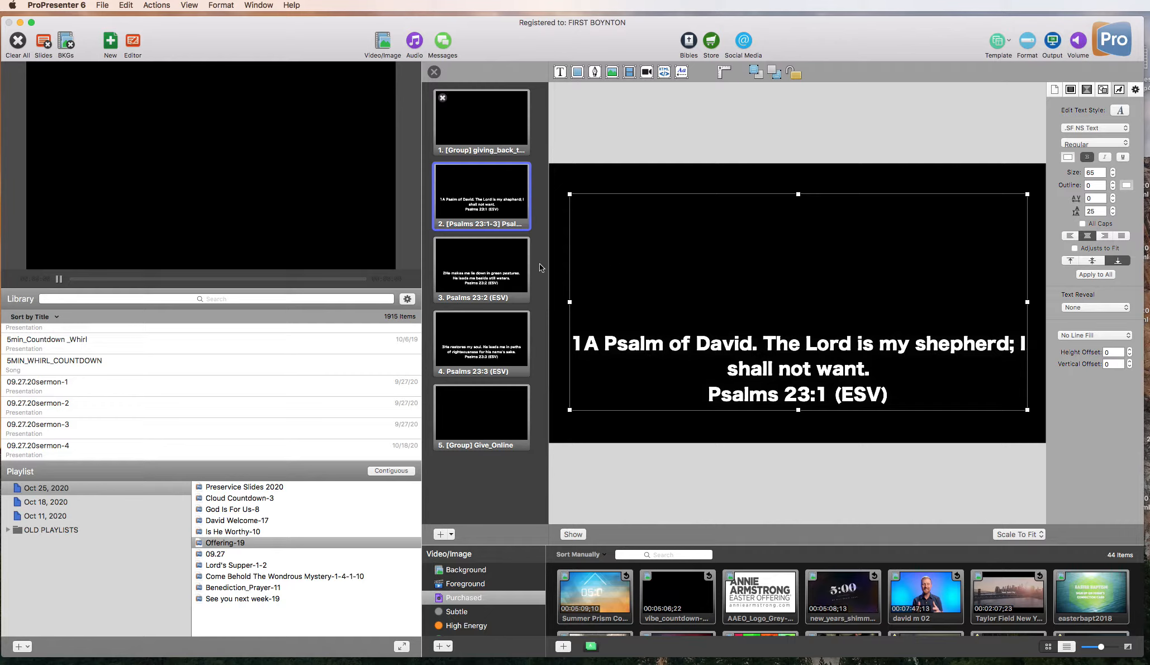
Step: Check the formatting of the Psalms 23:2 and 23:3 slides and close the editor
{"action": "left_click", "coordinate": [498, 257]}
{"action": "left_click", "coordinate": [494, 340]}
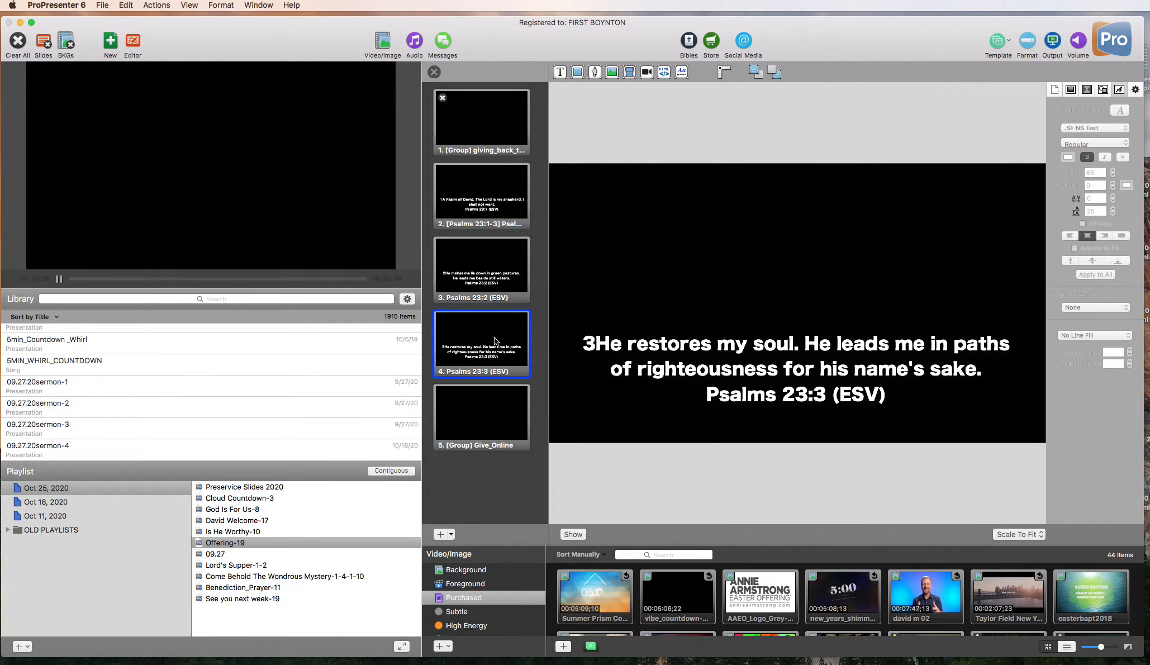
{"action": "left_click", "coordinate": [434, 73]}
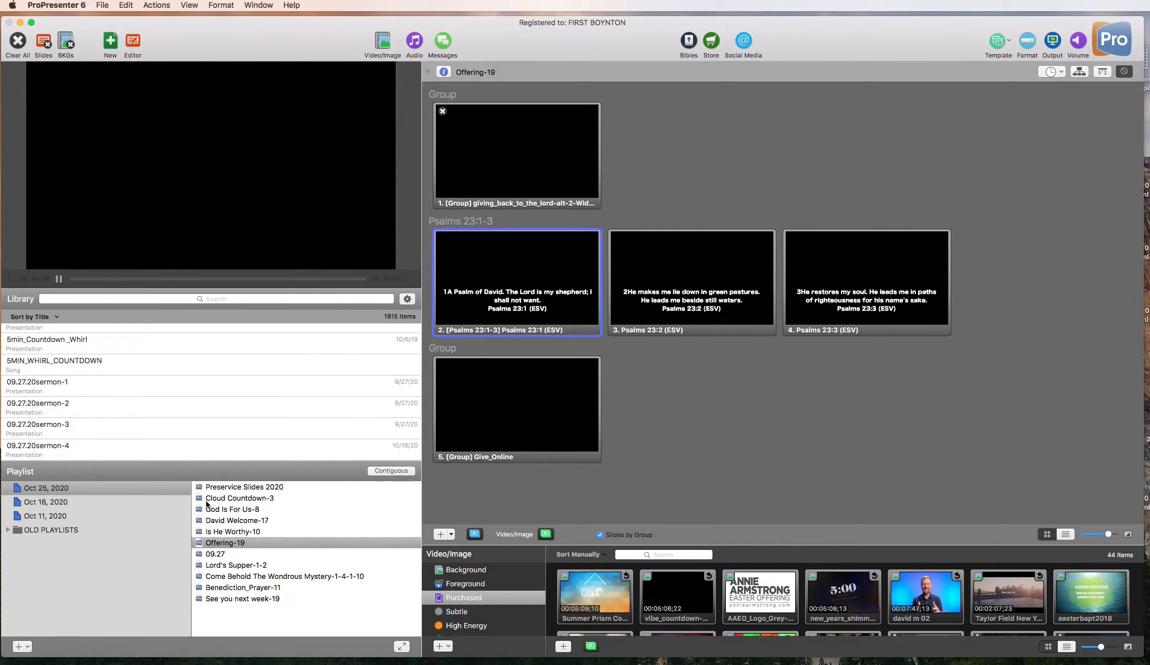
Step: Copy the Ways to Give slide at the end of Offering-18 in the Oct 18, 2020 playlist
{"action": "left_click", "coordinate": [88, 503]}
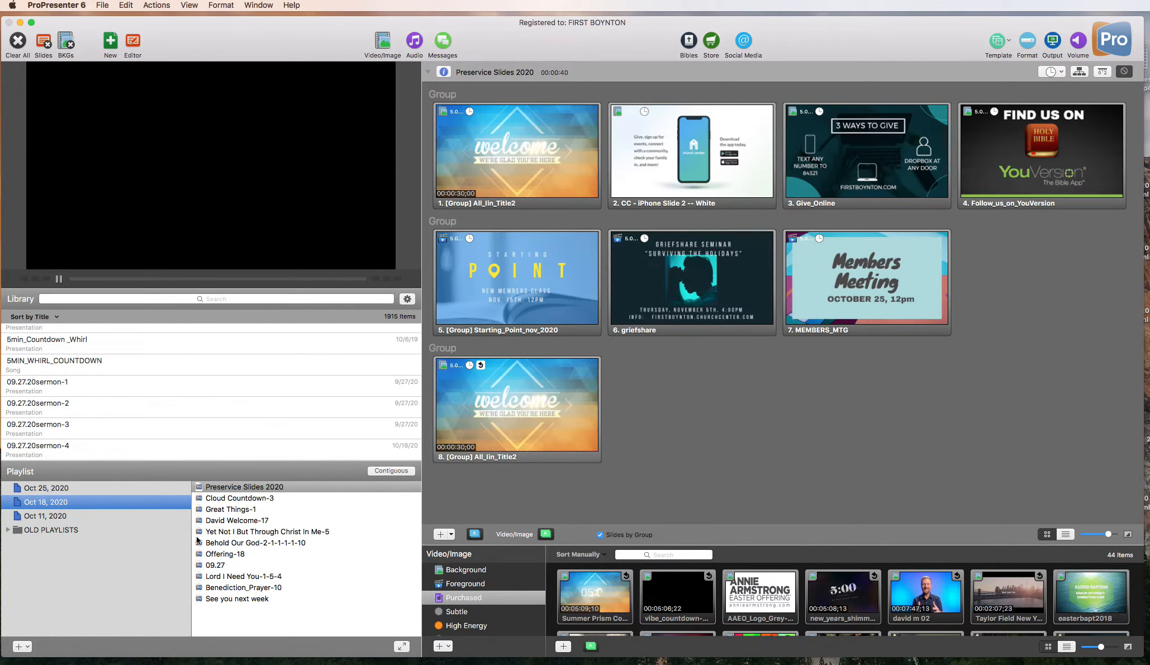
{"action": "left_click", "coordinate": [229, 554]}
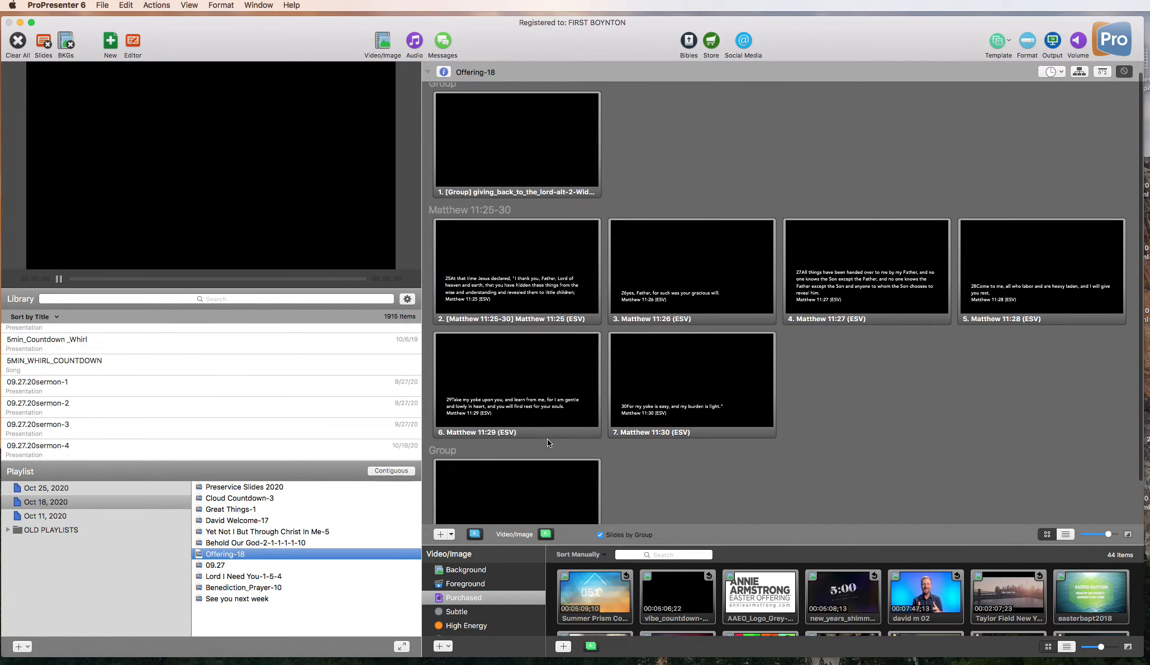
{"action": "scroll", "coordinate": [547, 438], "scroll_direction": "down", "scroll_amount": 3}
{"action": "right_click", "coordinate": [509, 461]}
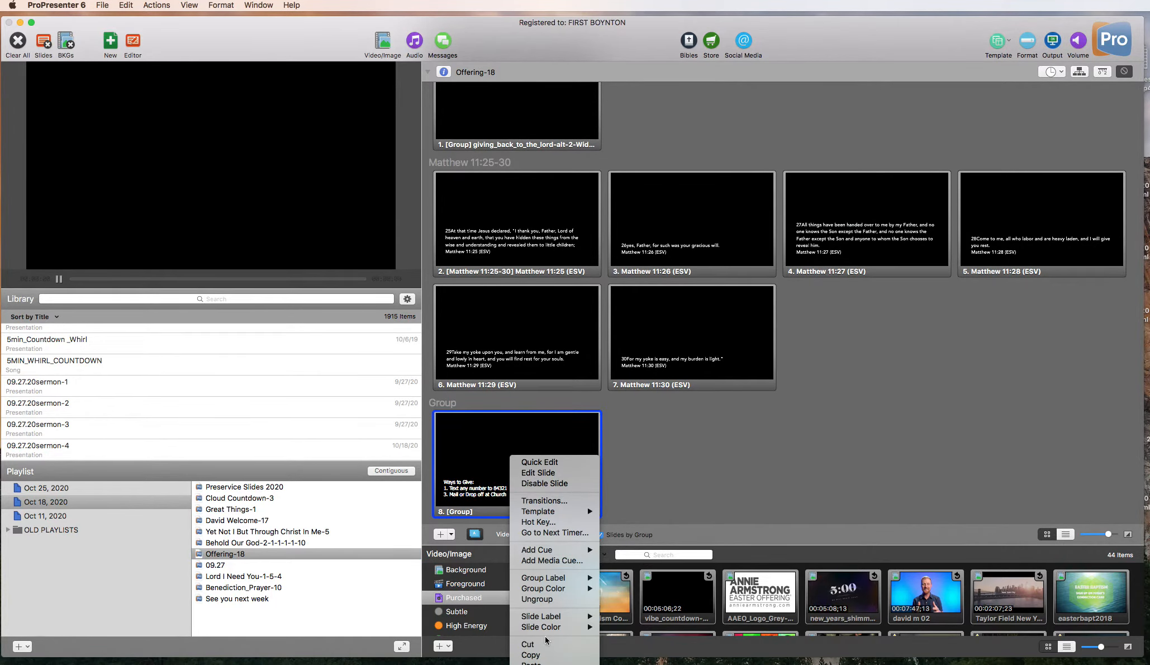
{"action": "left_click", "coordinate": [546, 655]}
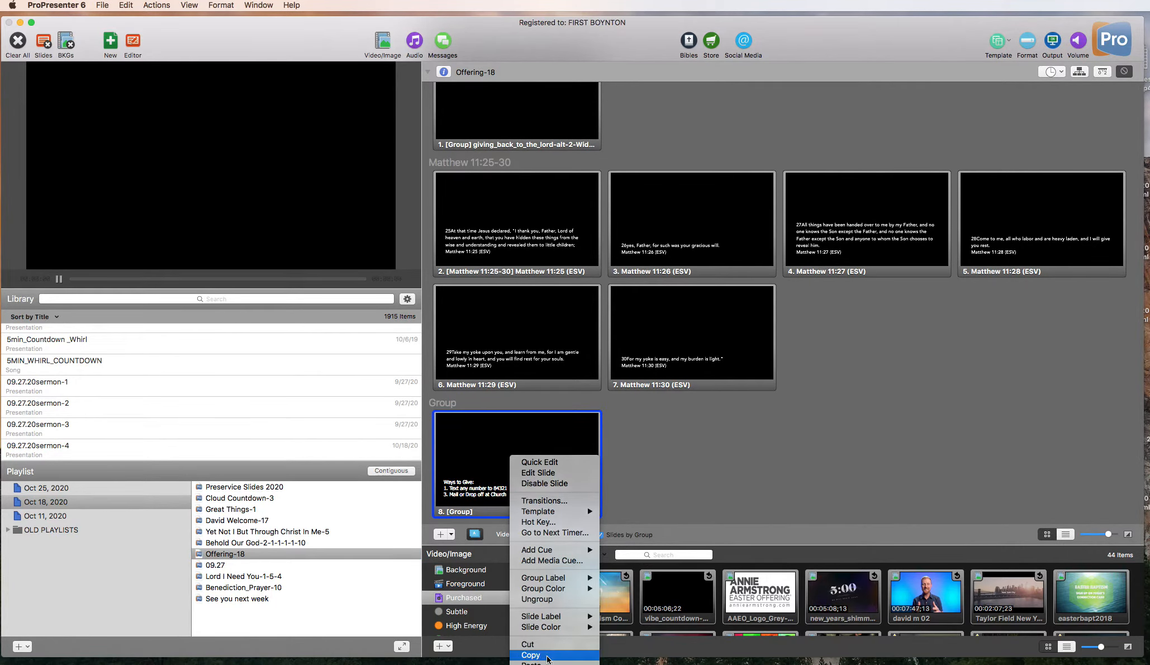
Step: Paste the copied slide at the end of Offering-19 in the Oct 25, 2020 playlist and delete the Give_Online slide
{"action": "left_click", "coordinate": [64, 491]}
{"action": "left_click", "coordinate": [224, 543]}
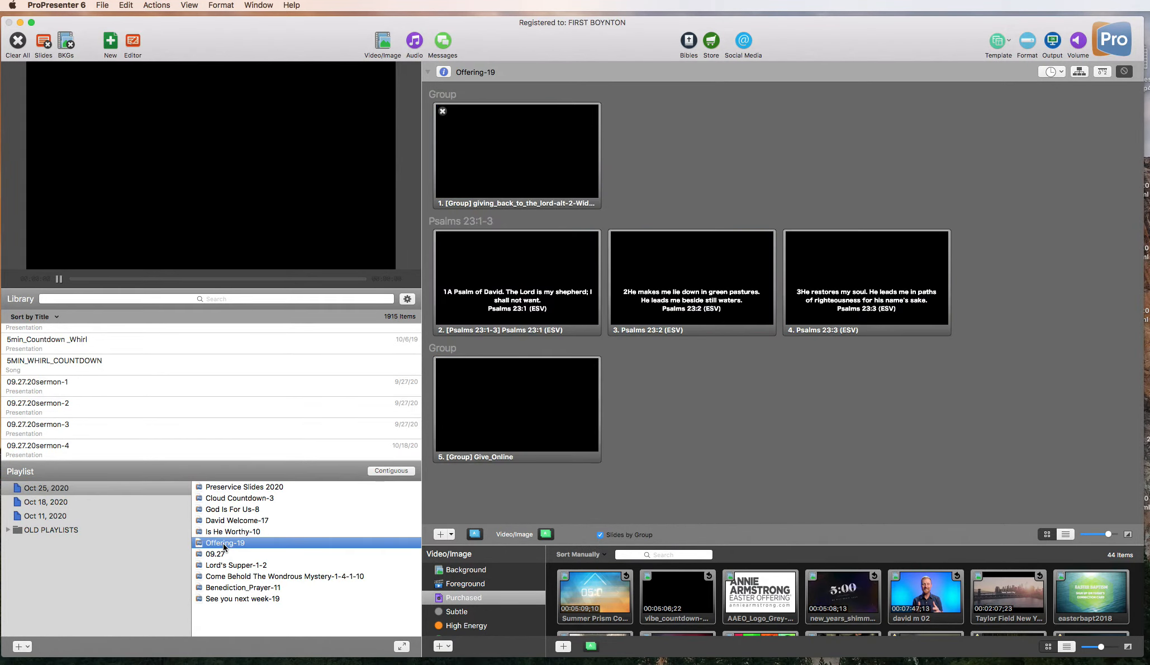
{"action": "right_click", "coordinate": [580, 388]}
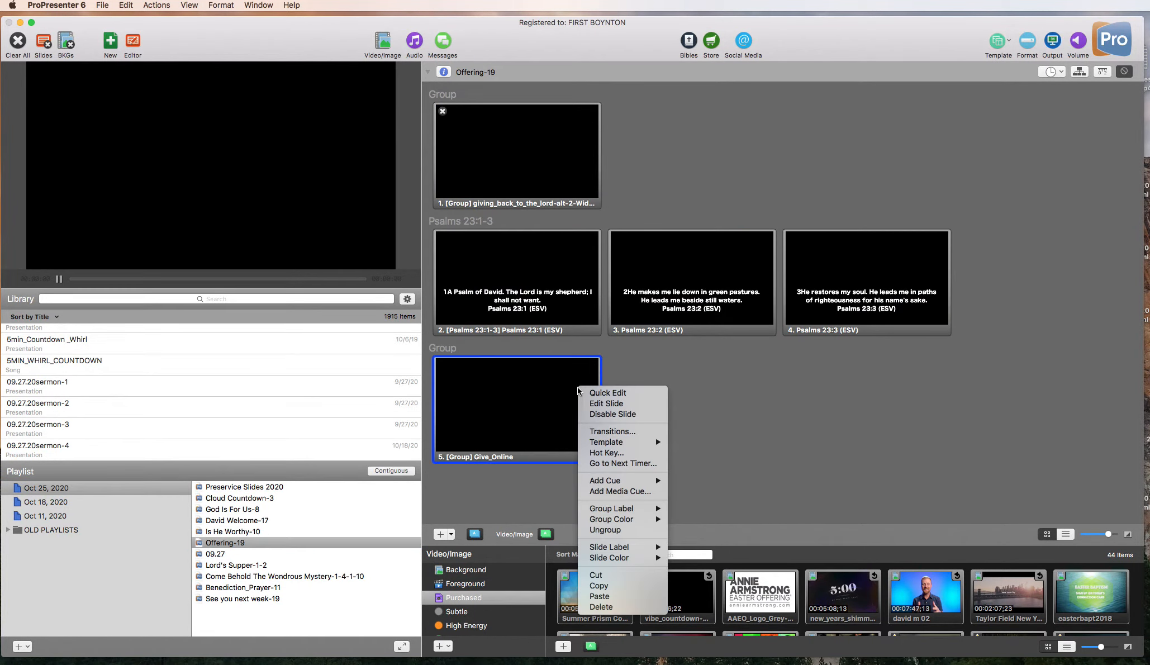
{"action": "left_click", "coordinate": [626, 600]}
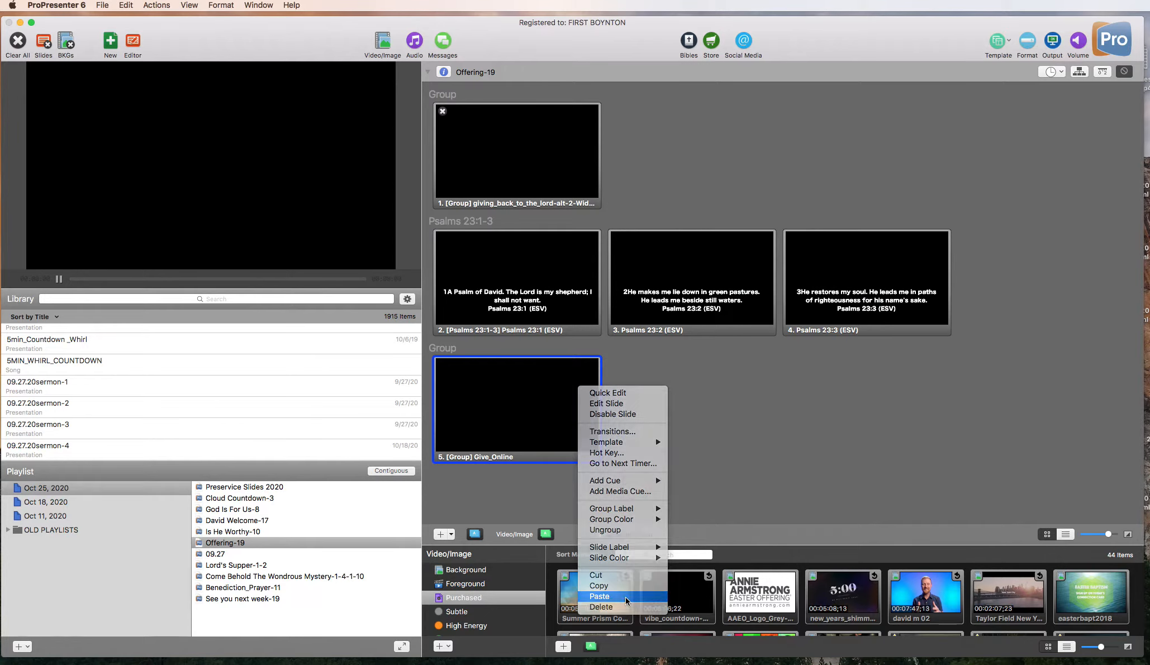
{"action": "right_click", "coordinate": [541, 409]}
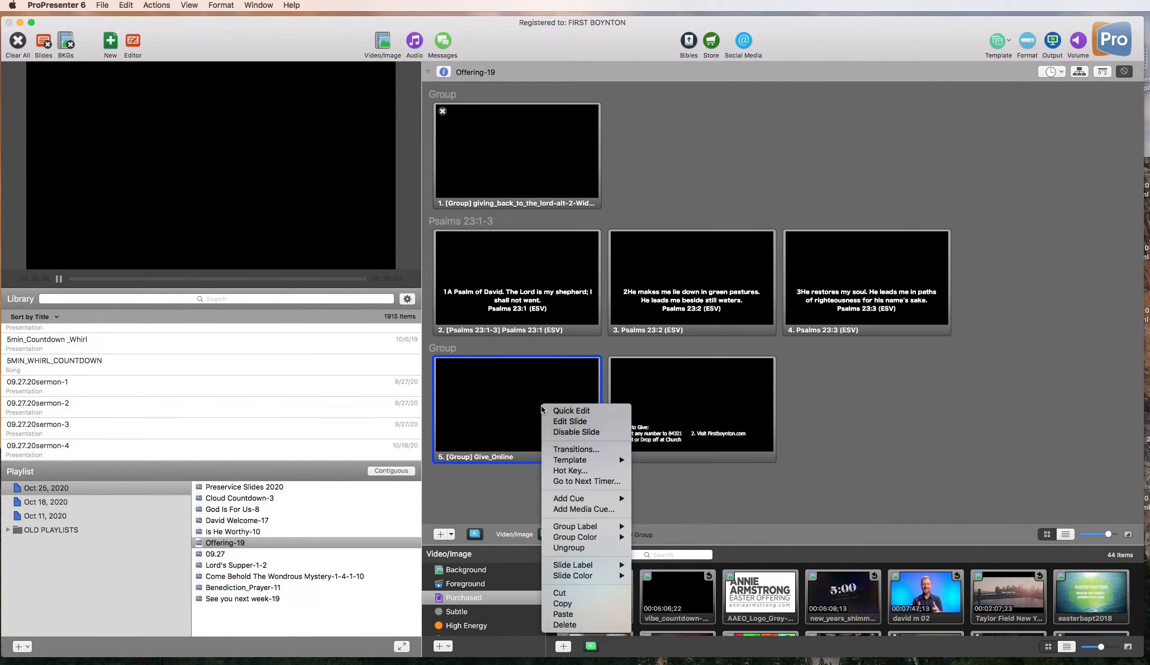
{"action": "left_click", "coordinate": [585, 624]}
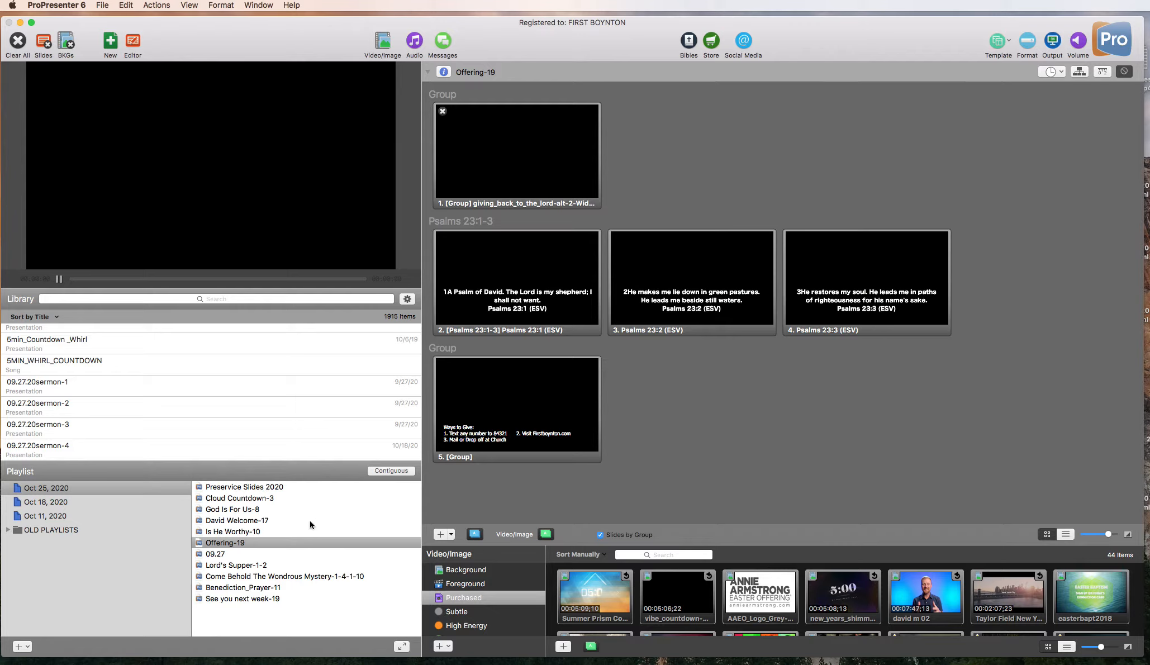
Step: In Come Behold The Wondrous Mystery-1-4-1-10, replace the first slide's missing glitter_sparks_5-HD 720 media cue with a Clear All cue
{"action": "left_click", "coordinate": [214, 555]}
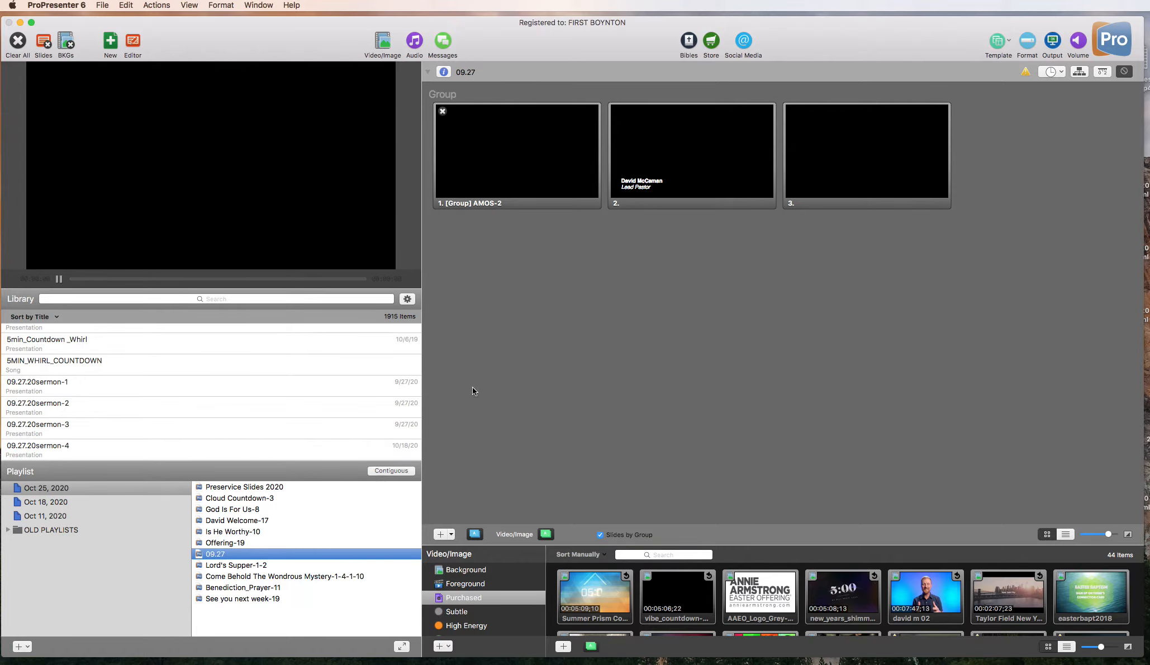
{"action": "left_click", "coordinate": [244, 576]}
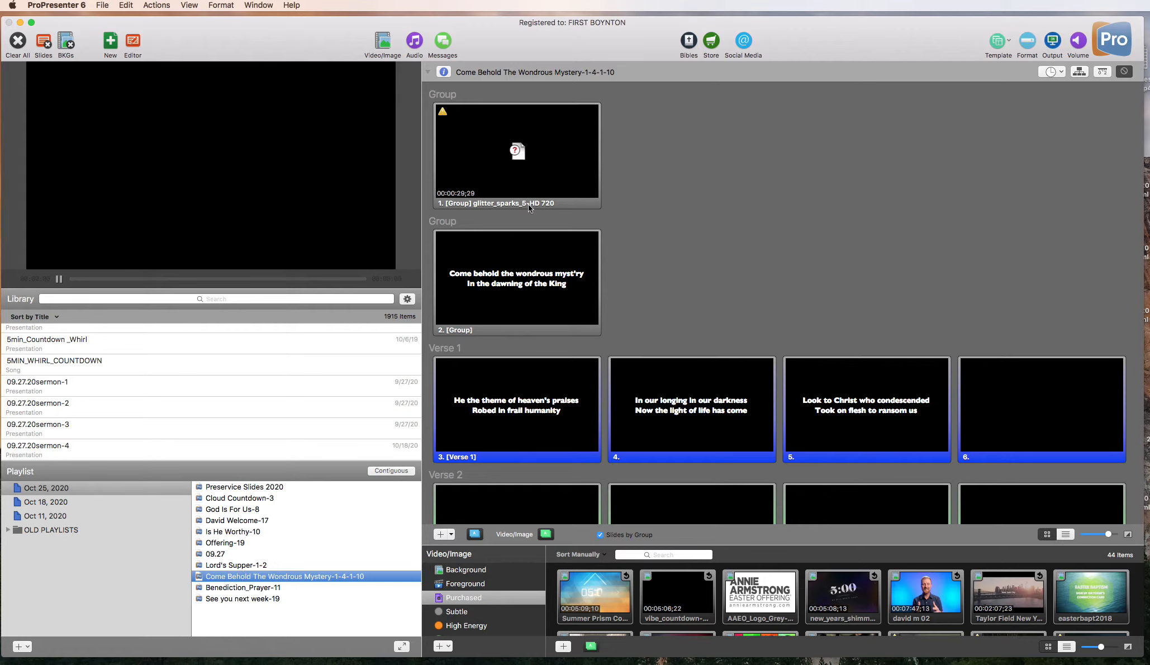
{"action": "right_click", "coordinate": [521, 173]}
{"action": "mouse_move", "coordinate": [572, 268]}
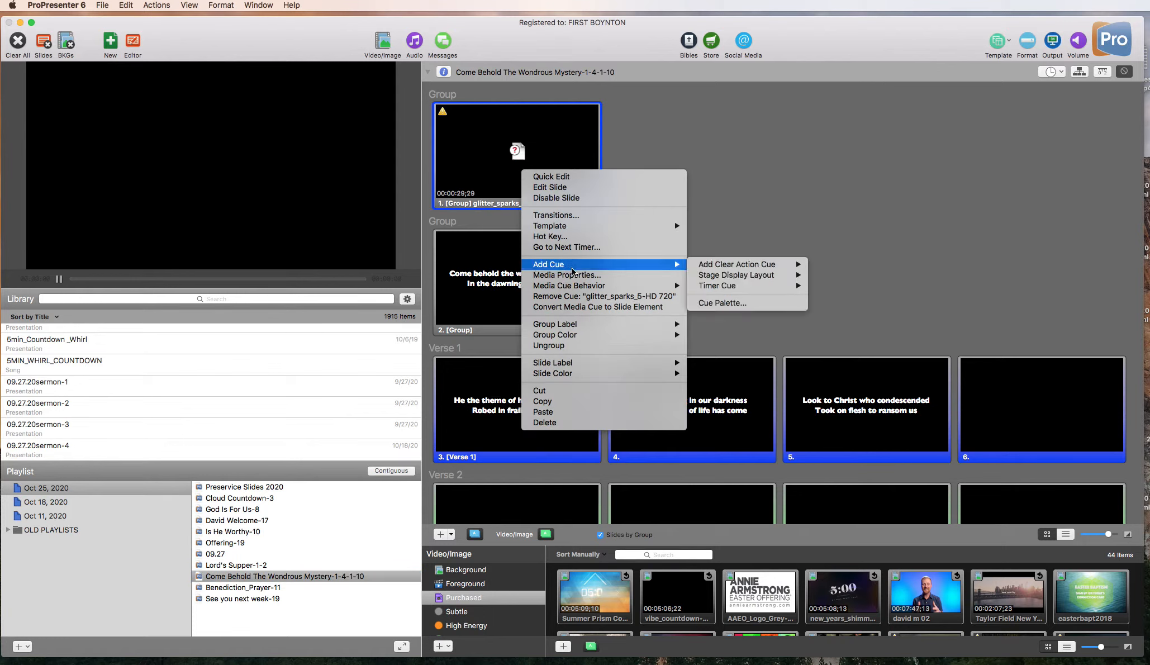
{"action": "left_click", "coordinate": [576, 296]}
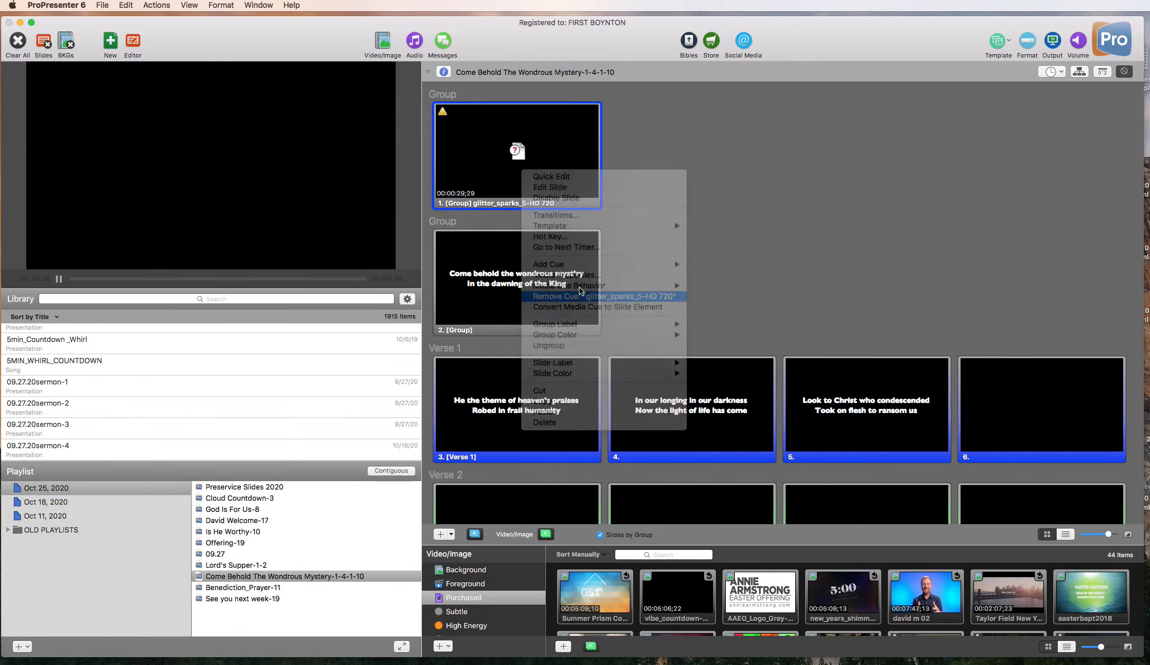
{"action": "right_click", "coordinate": [515, 177]}
{"action": "mouse_move", "coordinate": [556, 267]}
{"action": "mouse_move", "coordinate": [691, 271]}
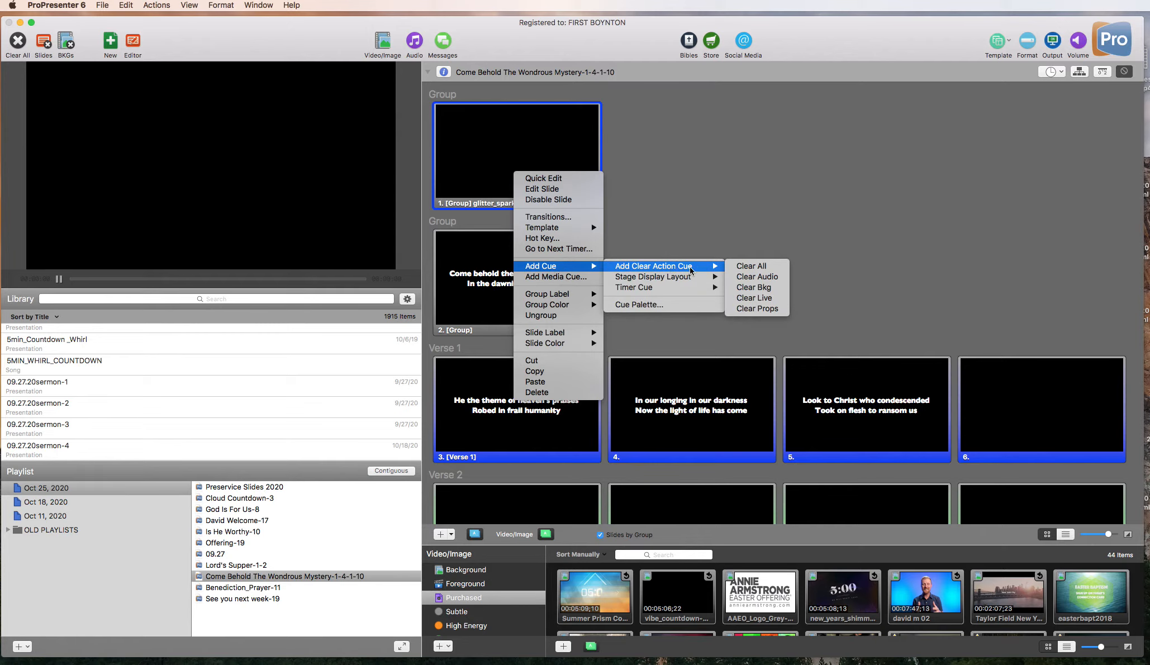
{"action": "left_click", "coordinate": [751, 266]}
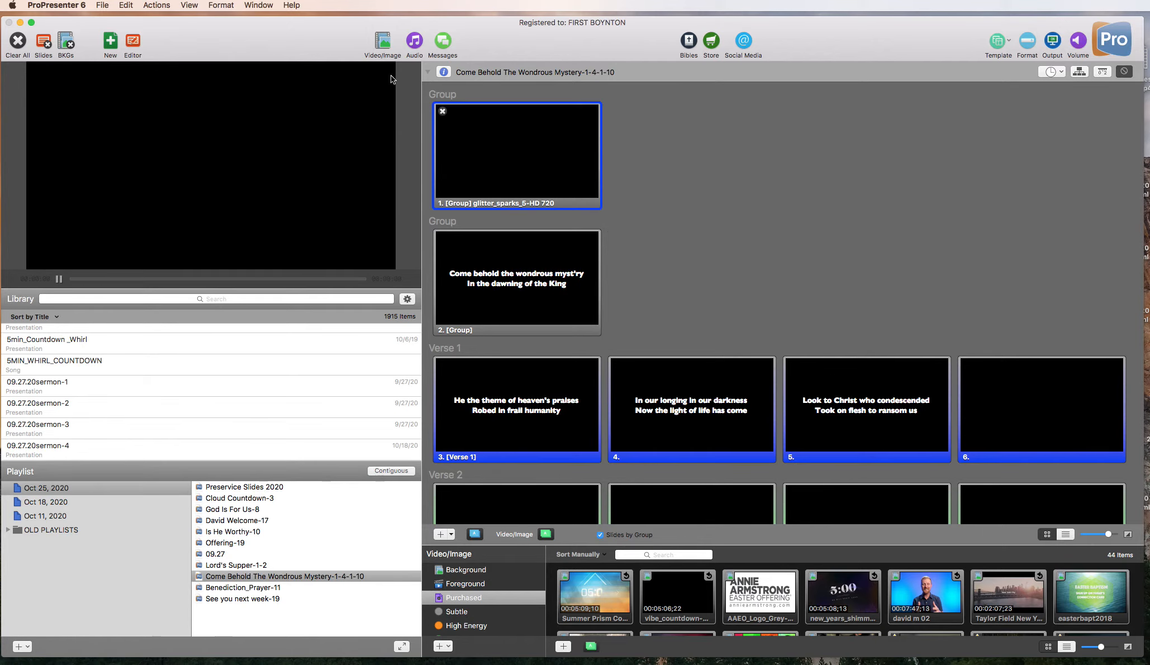
Step: In the editor, apply the New Font template to the song's second slide and apply its text formatting to all slides
{"action": "left_click", "coordinate": [133, 42]}
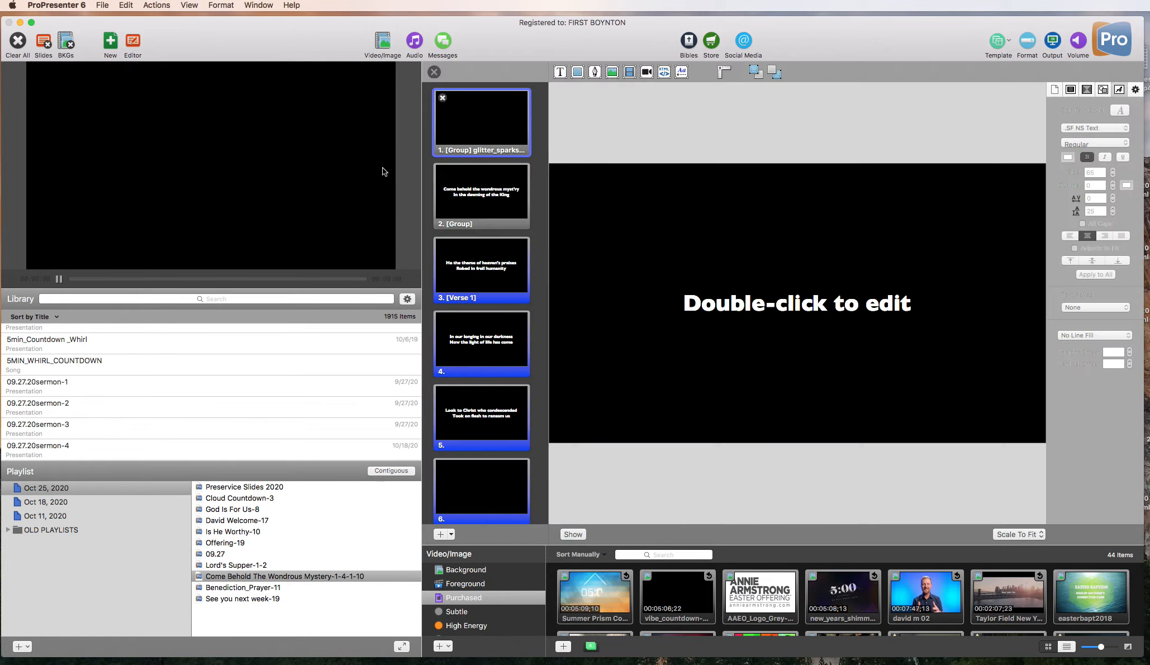
{"action": "right_click", "coordinate": [473, 185]}
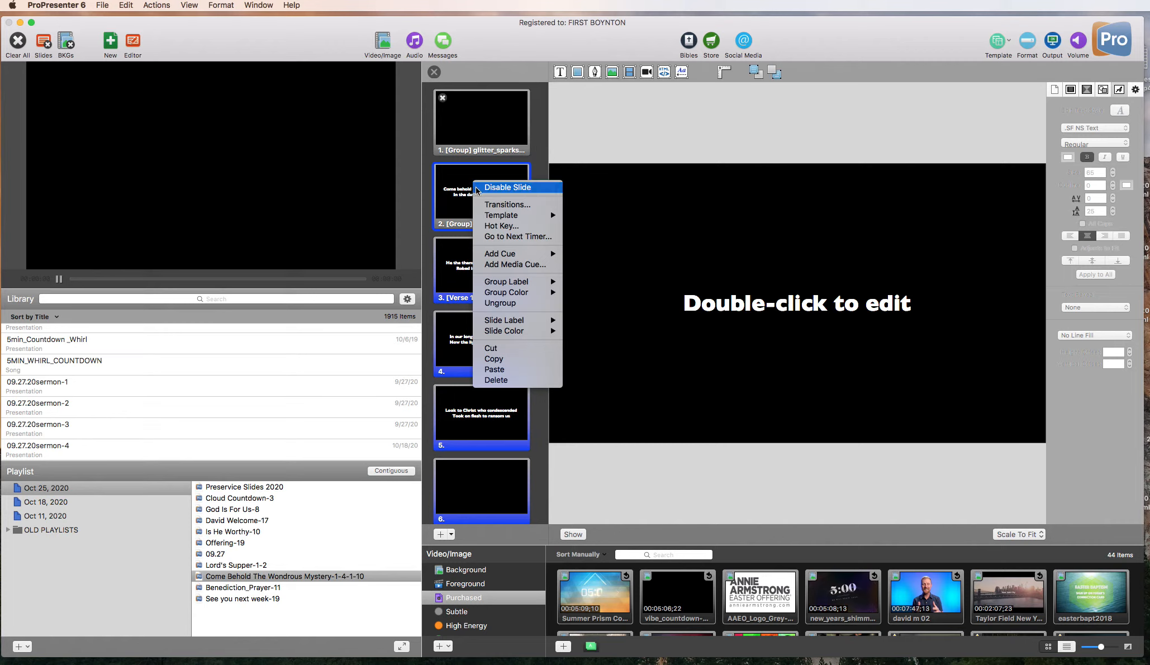
{"action": "mouse_move", "coordinate": [497, 215]}
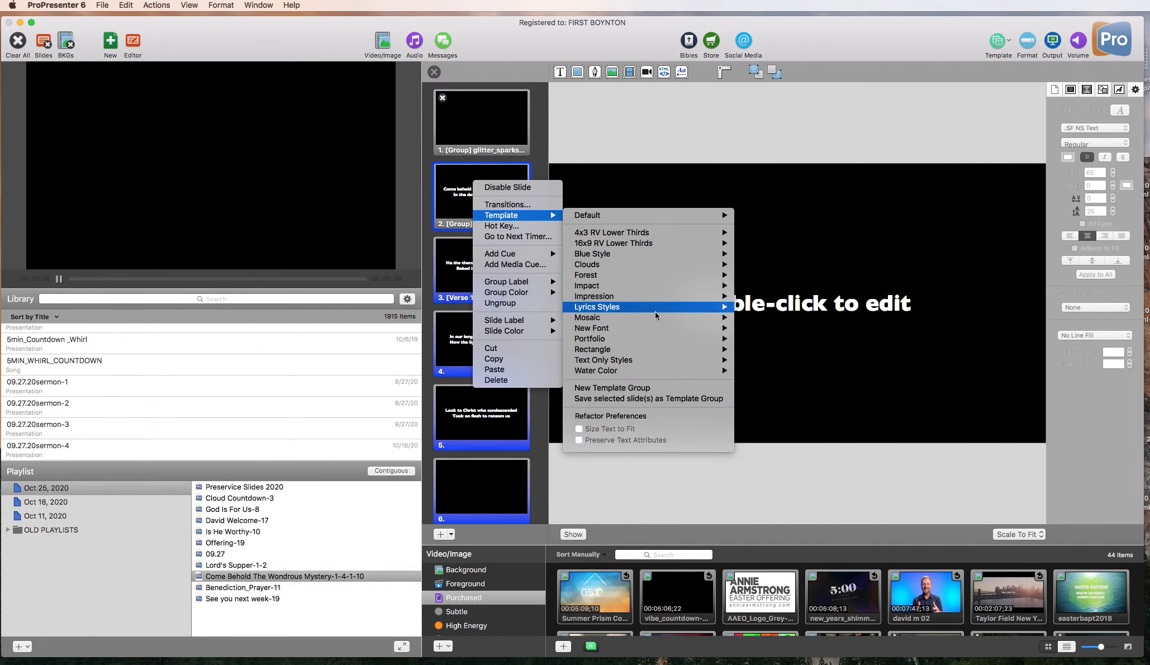
{"action": "mouse_move", "coordinate": [668, 328]}
{"action": "left_click", "coordinate": [763, 324]}
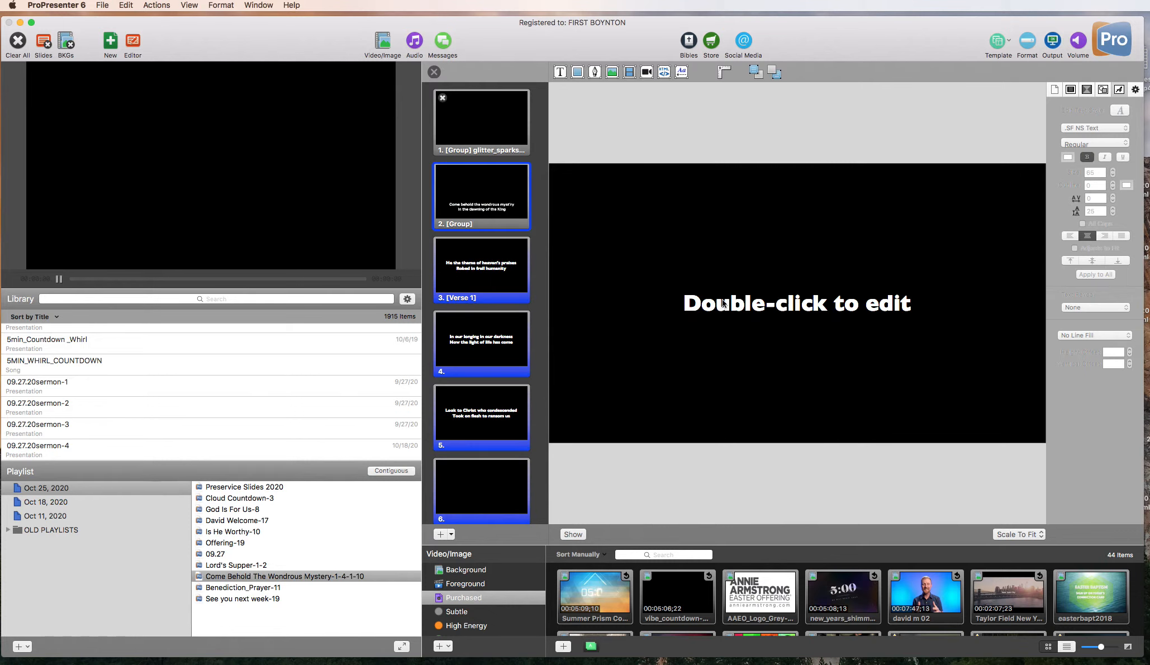
{"action": "left_click", "coordinate": [723, 373]}
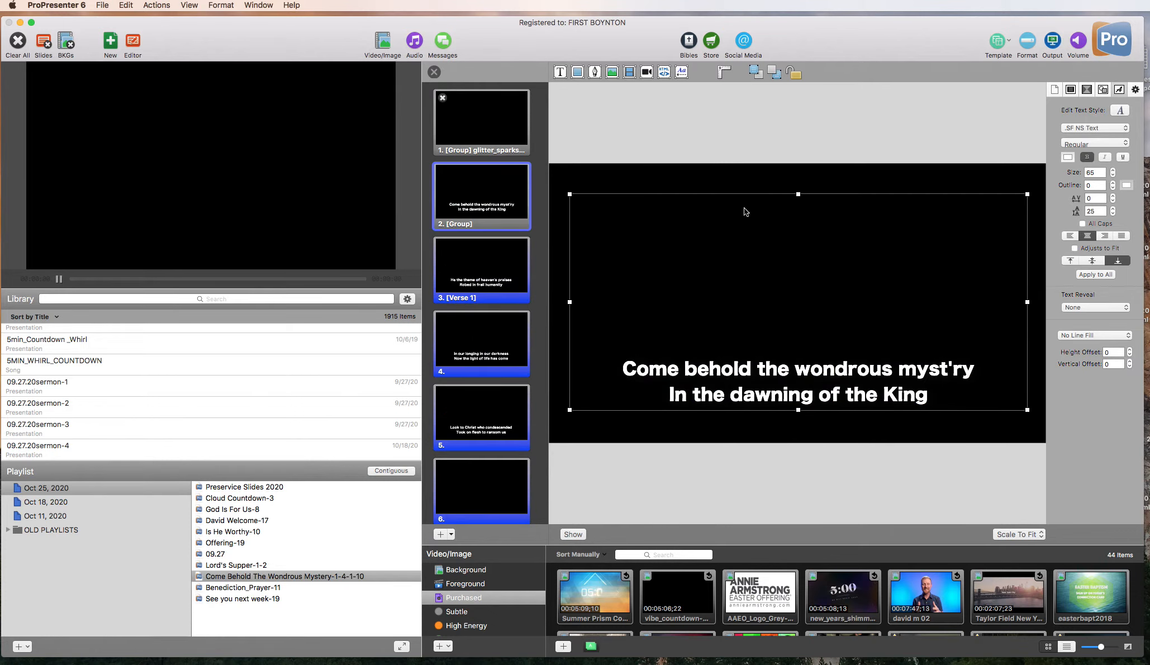
{"action": "left_click", "coordinate": [434, 72]}
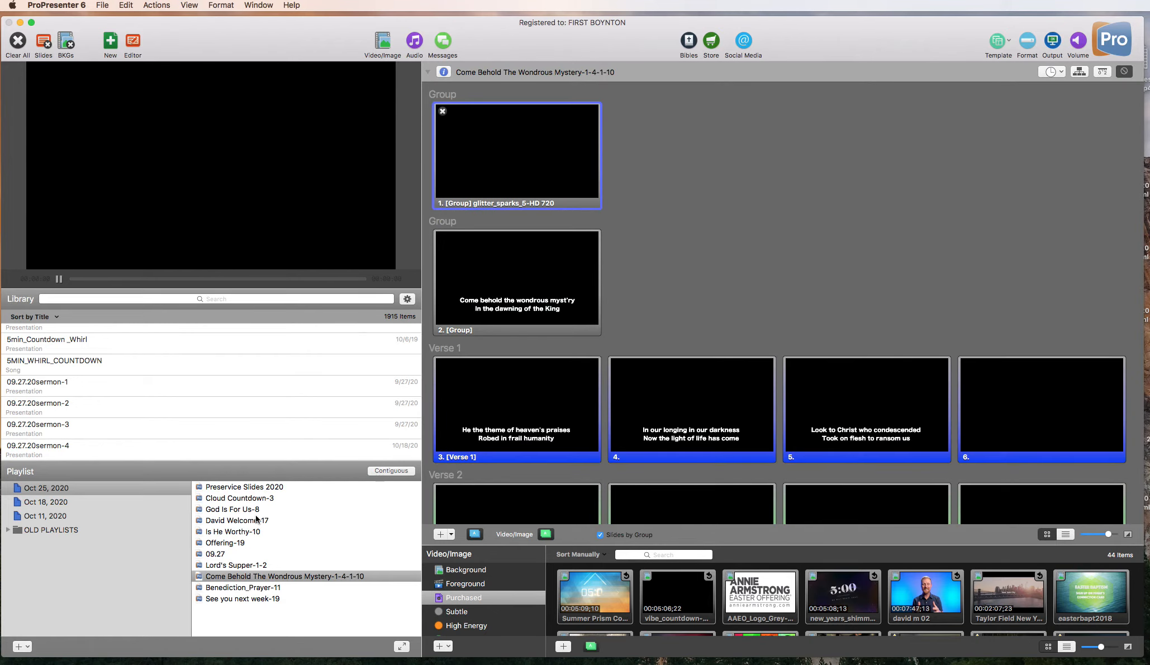
Step: Remove the missing media cues from both slides of Benediction_Prayer-11
{"action": "left_click", "coordinate": [233, 589]}
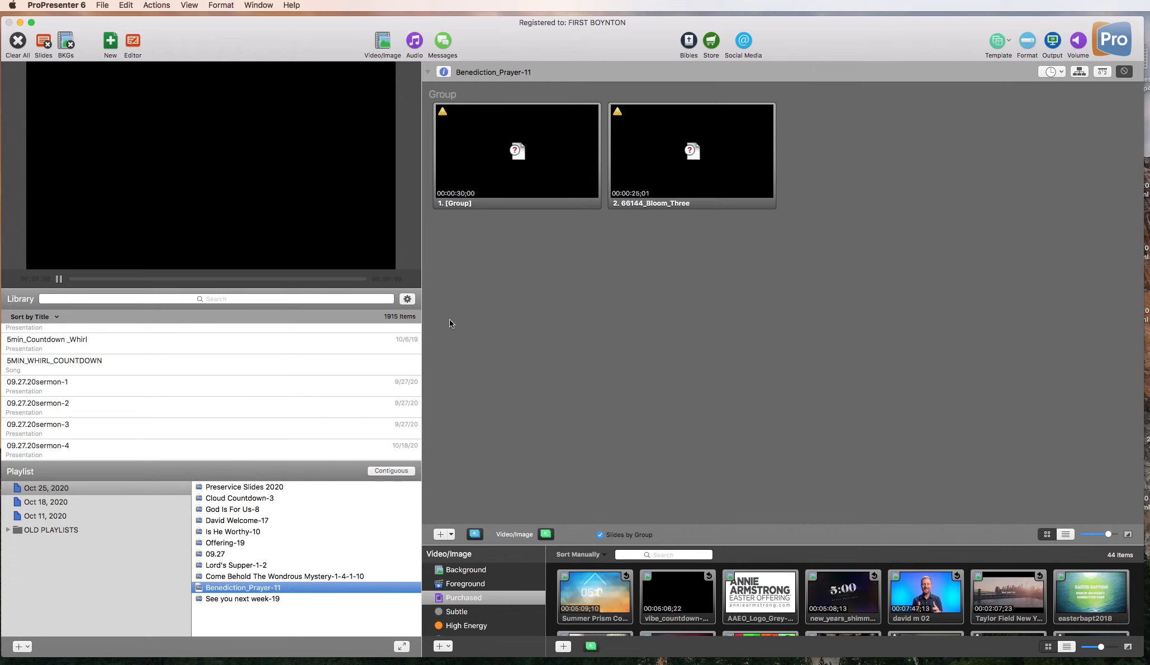
{"action": "right_click", "coordinate": [531, 178]}
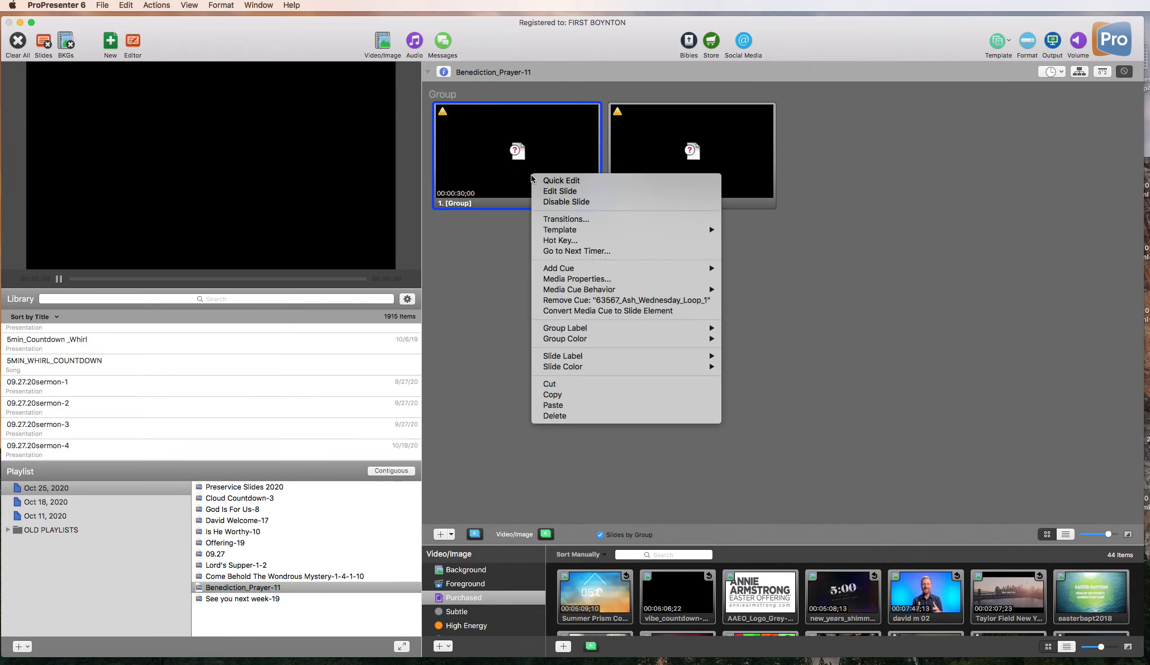
{"action": "left_click", "coordinate": [589, 300]}
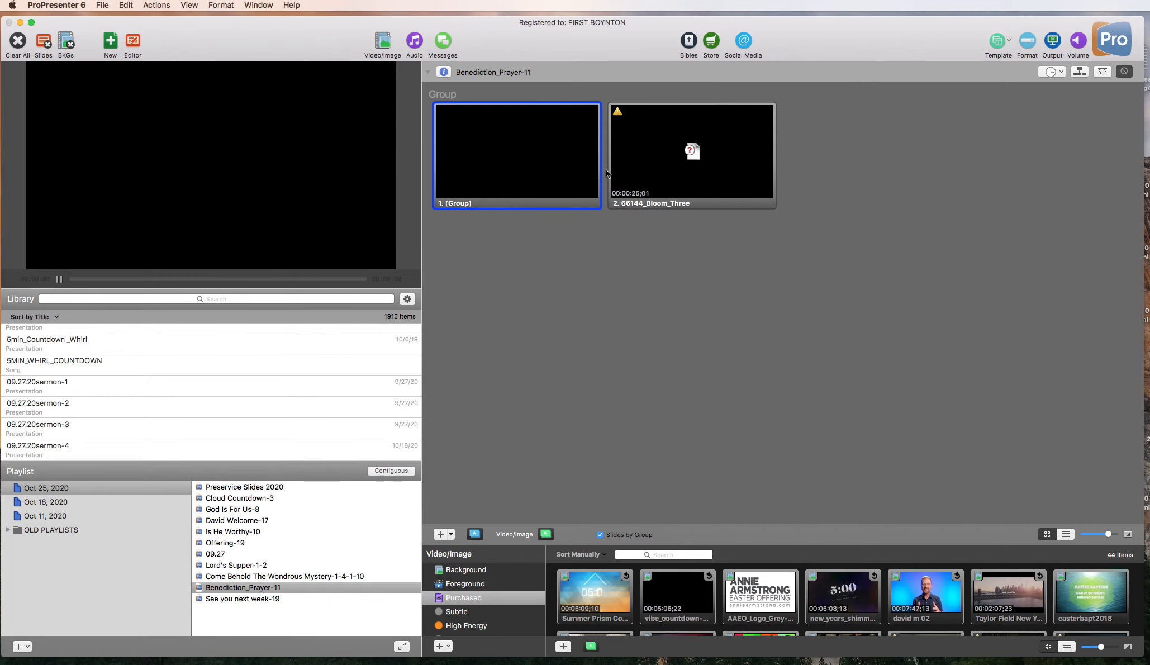
{"action": "right_click", "coordinate": [685, 163]}
{"action": "left_click", "coordinate": [720, 291]}
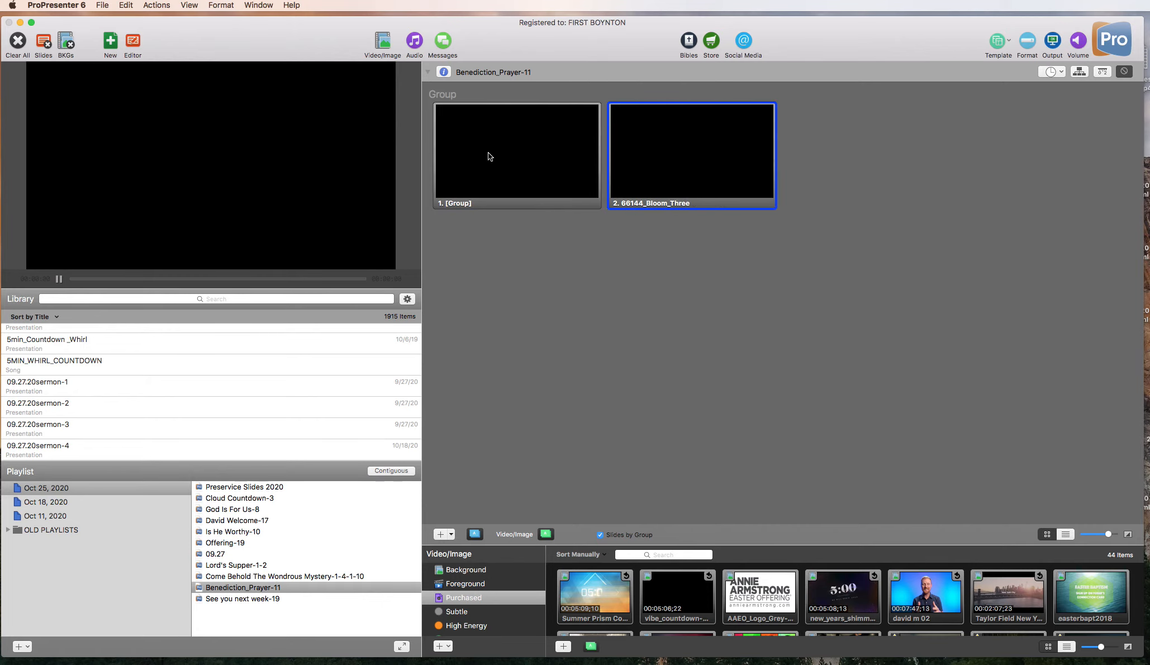
Step: Add a Clear All action cue to the first slide of Benediction_Prayer-11
{"action": "right_click", "coordinate": [479, 144]}
{"action": "mouse_move", "coordinate": [518, 237]}
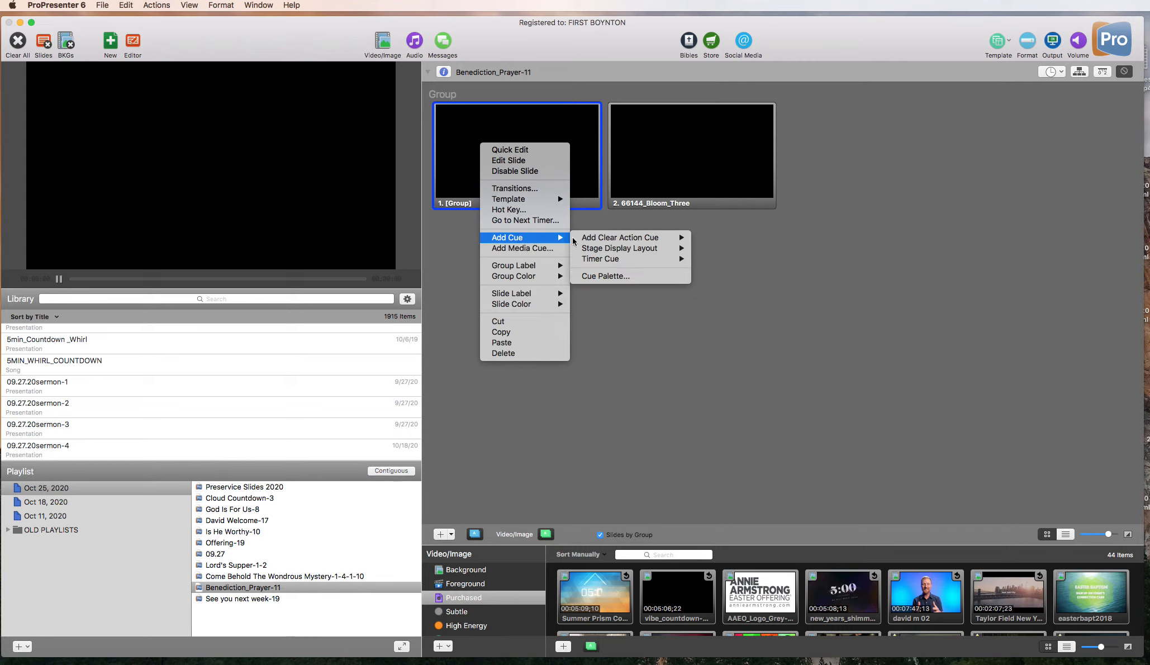
{"action": "mouse_move", "coordinate": [637, 239]}
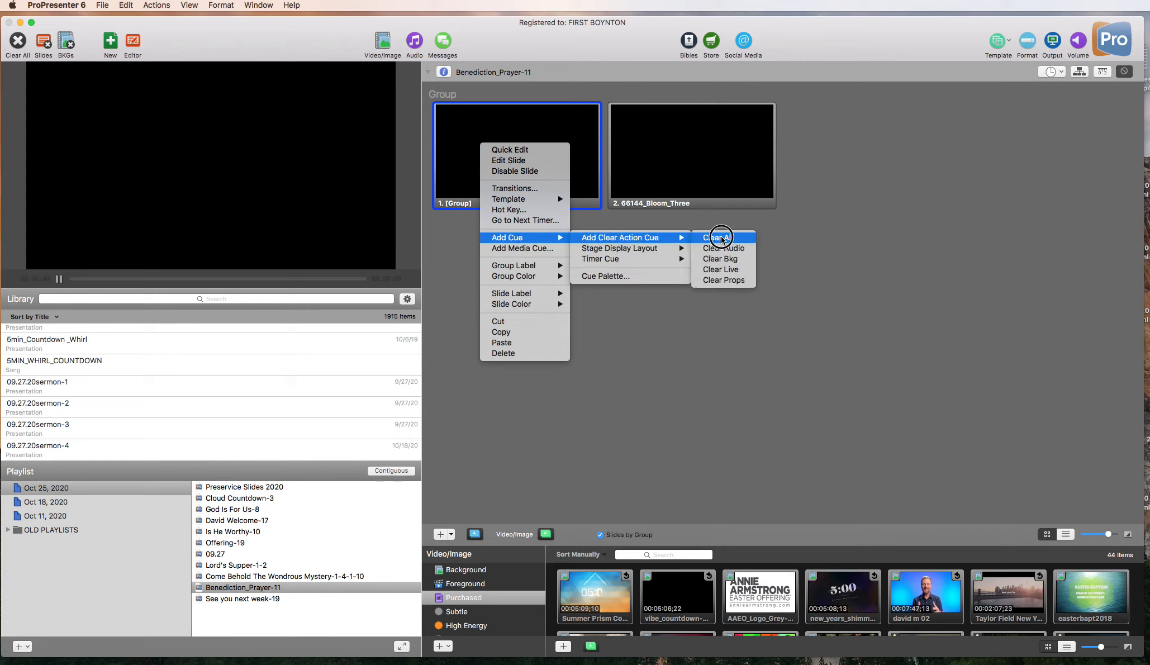
{"action": "left_click", "coordinate": [720, 237]}
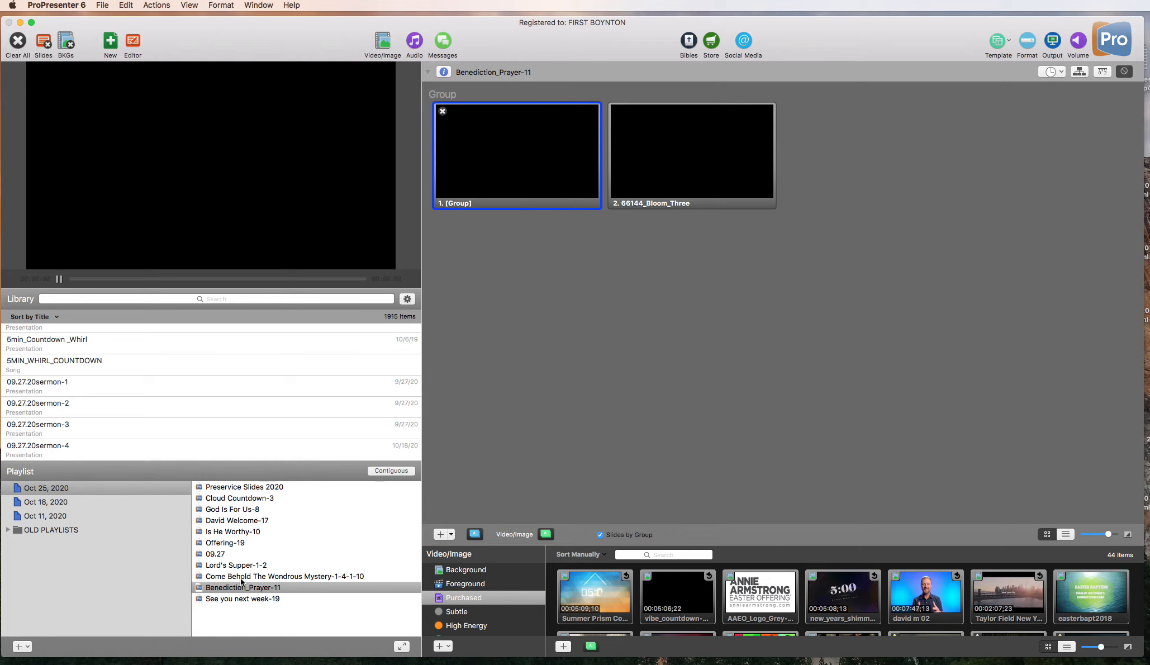
Step: Remove See you next week-19 from the Oct 25, 2020 playlist
{"action": "left_click", "coordinate": [230, 599]}
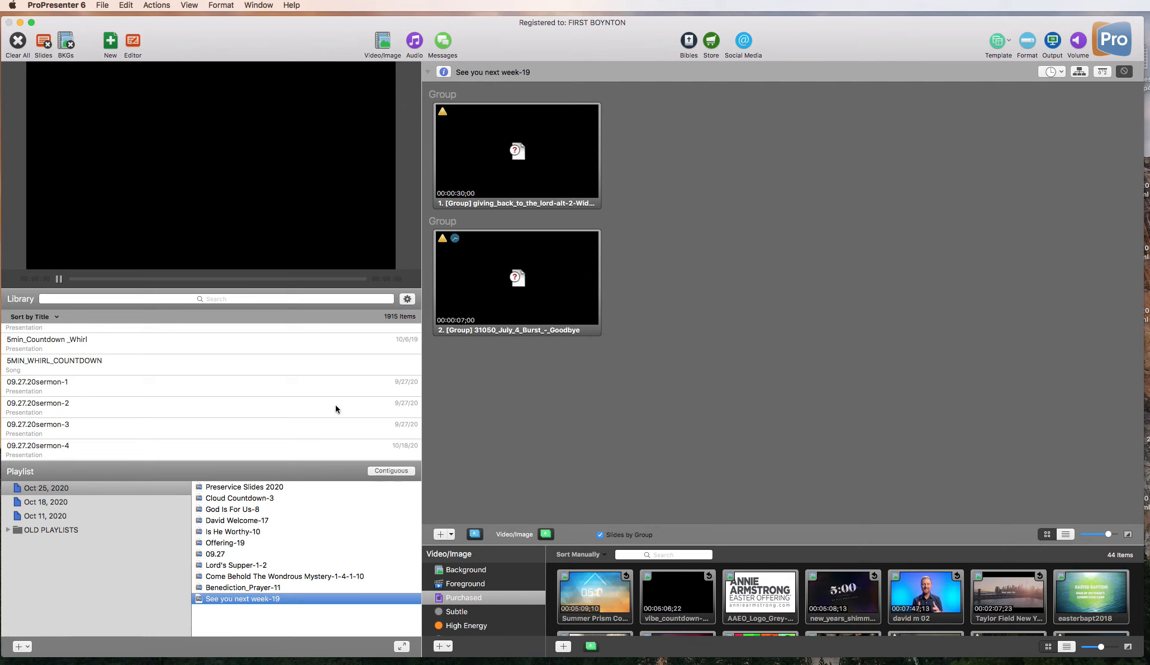
{"action": "right_click", "coordinate": [226, 600]}
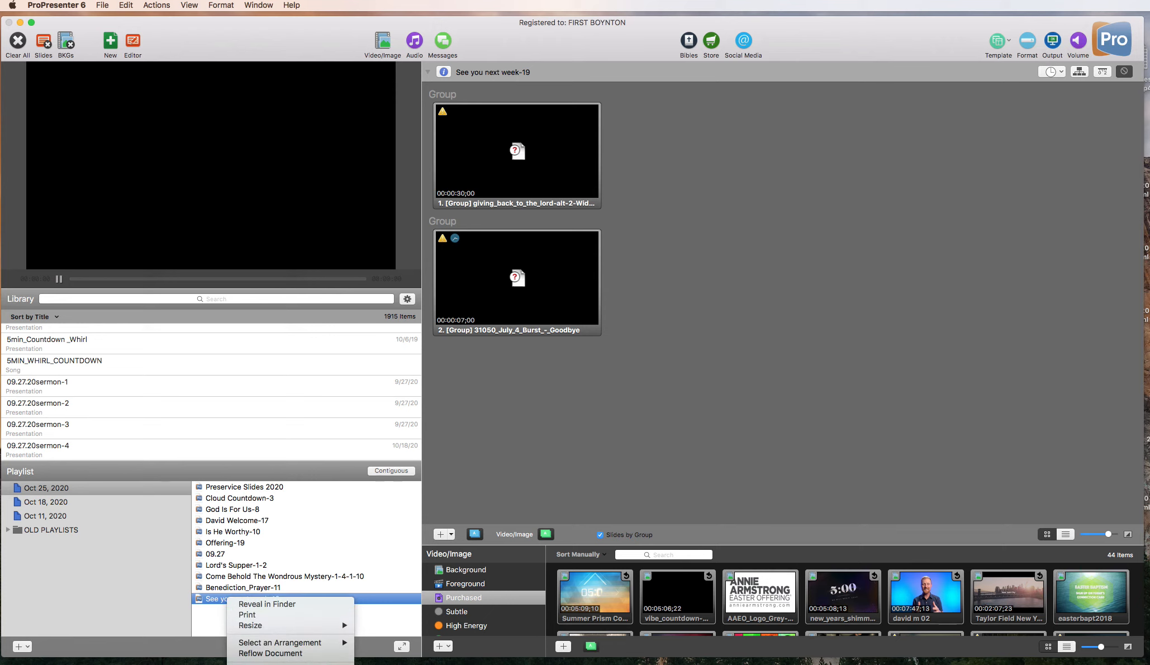
{"action": "key", "text": "Escape"}
Step: Add the See you next week presentation from the Oct 18, 2020 playlist to the Oct 25, 2020 playlist
{"action": "left_click", "coordinate": [56, 502]}
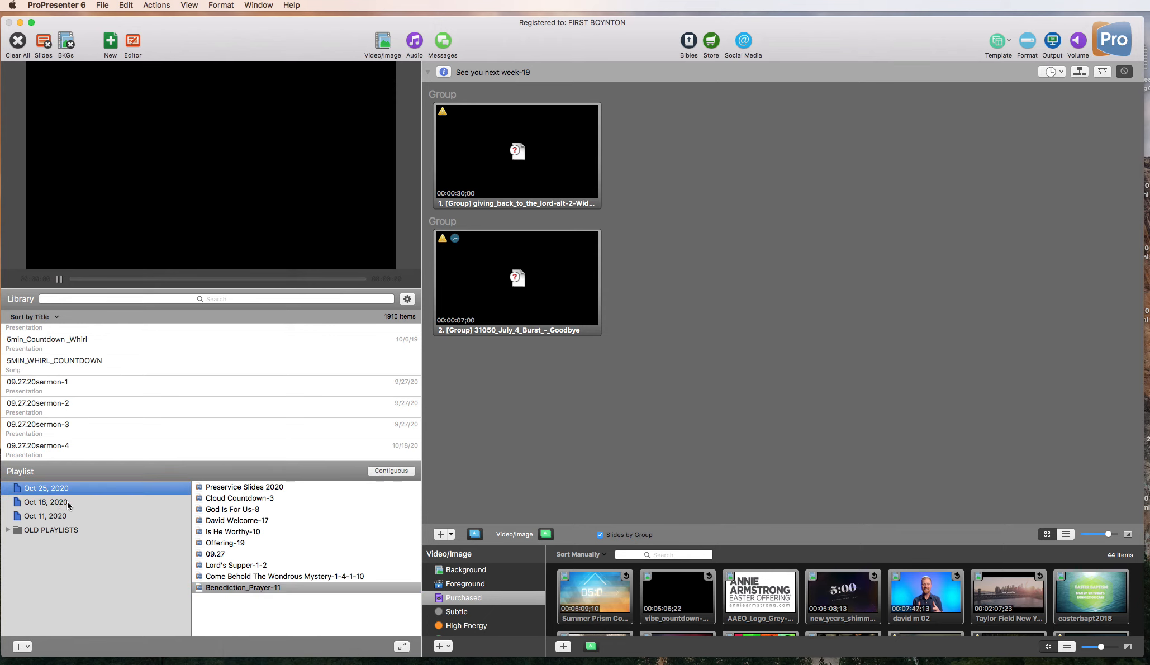
{"action": "left_click", "coordinate": [237, 600]}
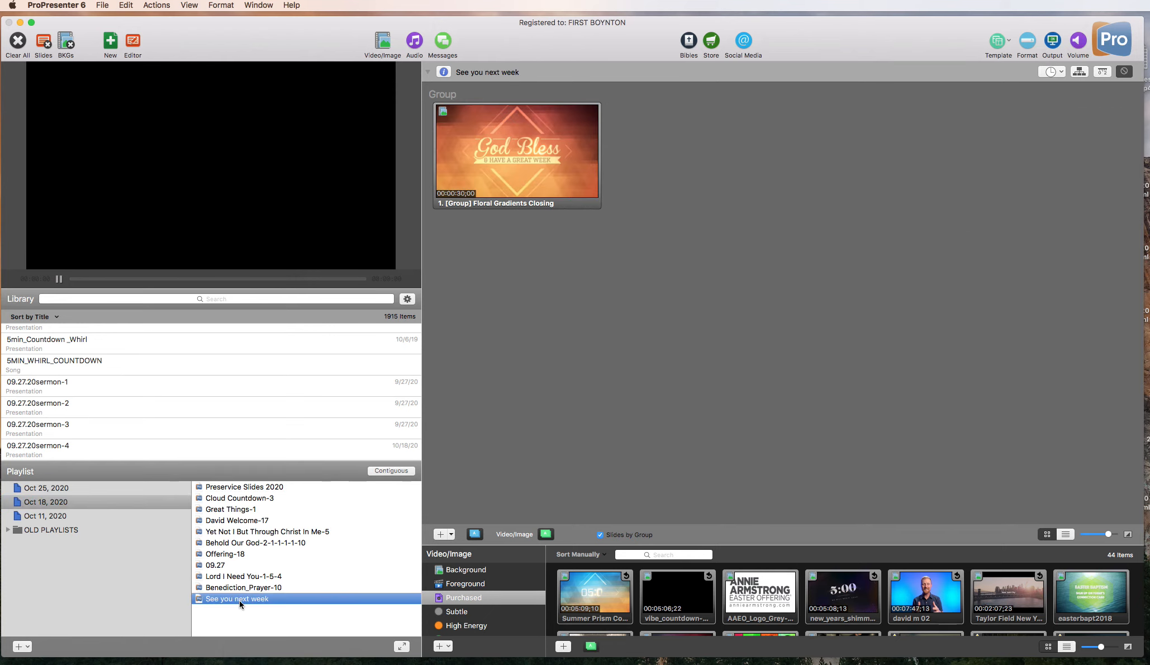
{"action": "left_click_drag", "start_coordinate": [239, 600], "coordinate": [136, 487]}
{"action": "left_click", "coordinate": [135, 488]}
{"action": "left_click", "coordinate": [239, 595]}
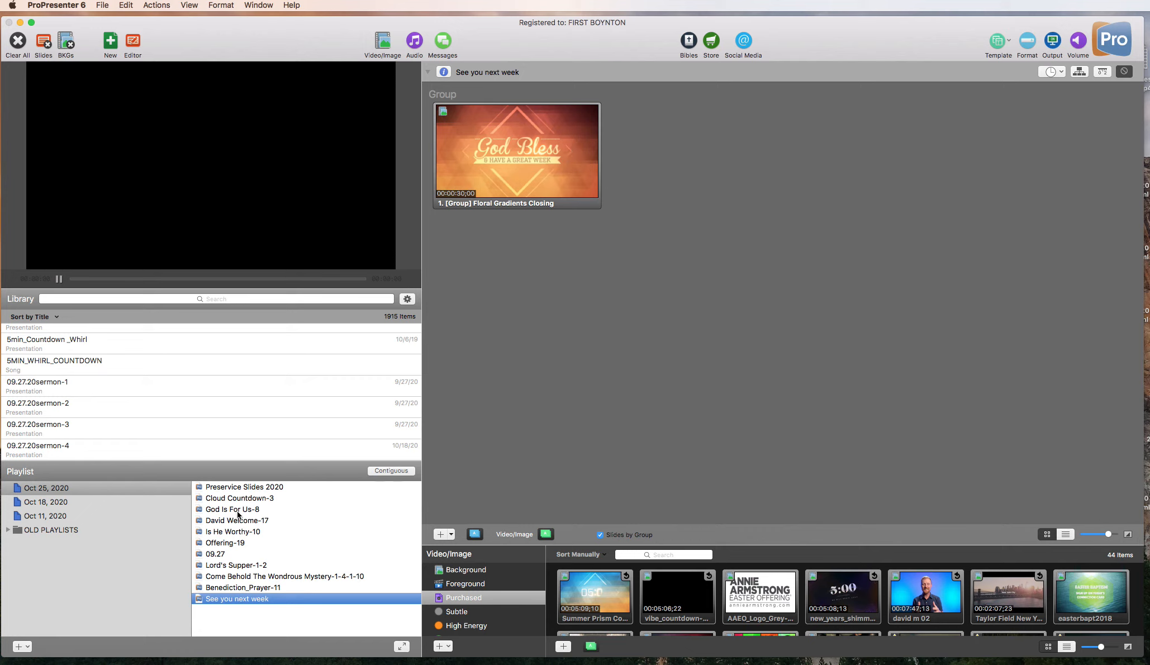
Step: Open Lord's Supper-1-2 from the Oct 25, 2020 playlist to check its slide
{"action": "left_click", "coordinate": [225, 566]}
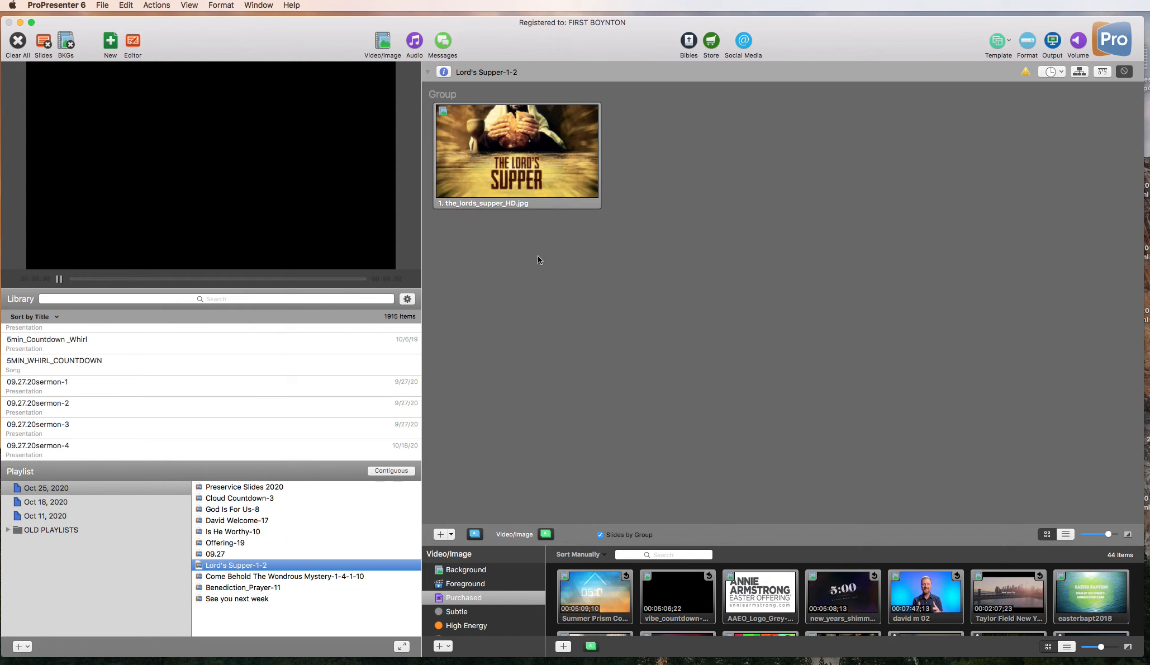